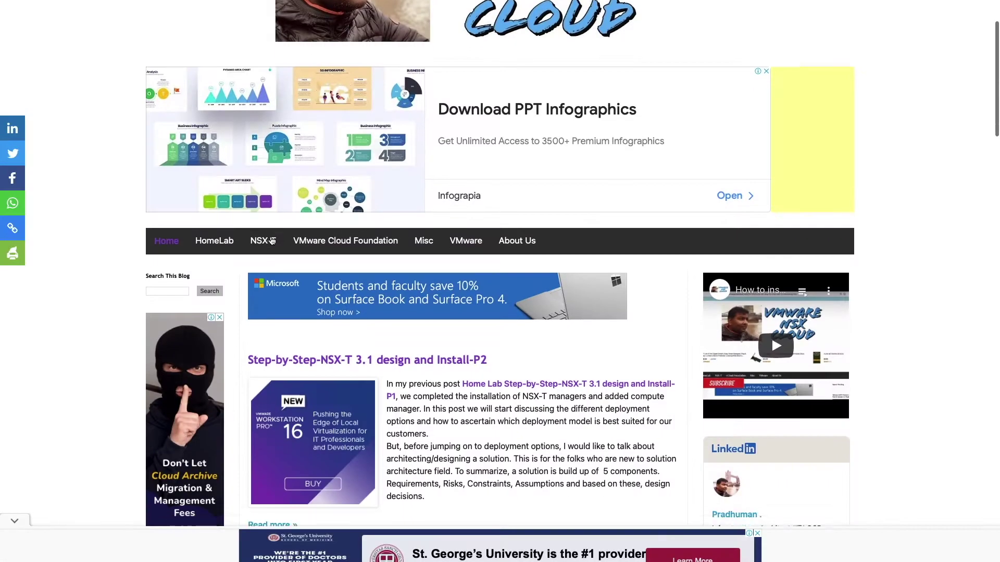
- Log in to the vSphere Client with the saved SSO administrator account and its password
scroll(271, 240, "down", 1)
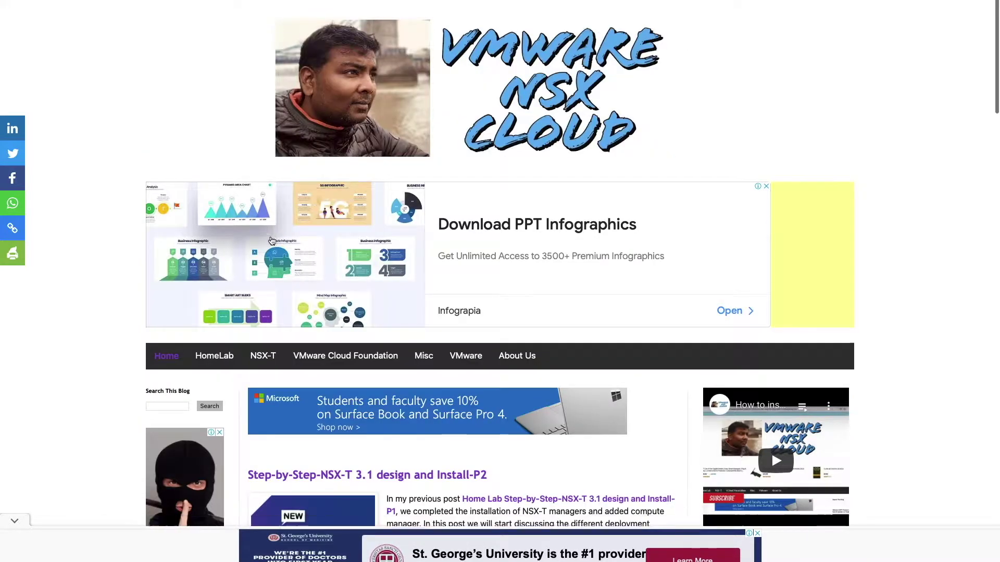
scroll(271, 240, "down", 5)
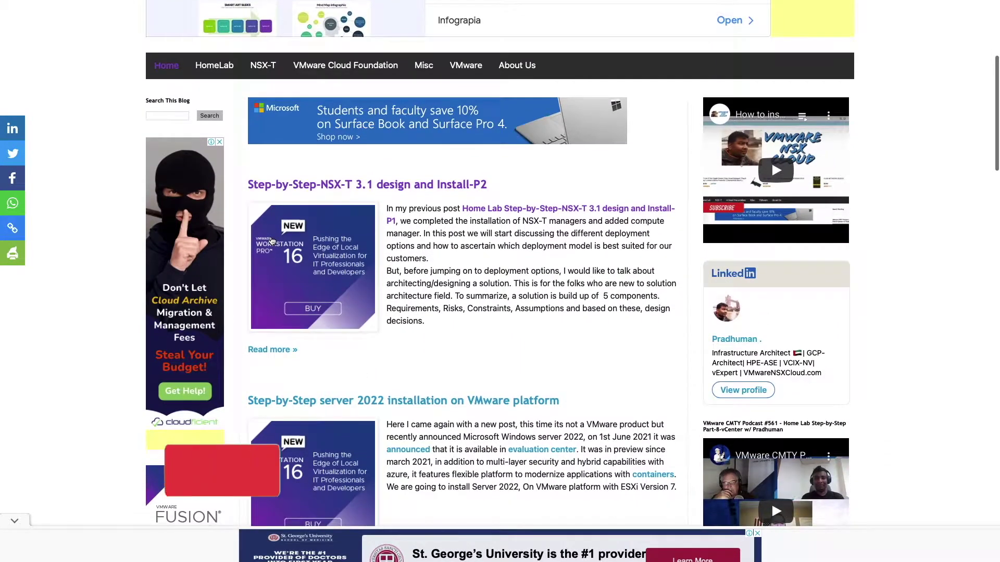
scroll(272, 241, "down", 1)
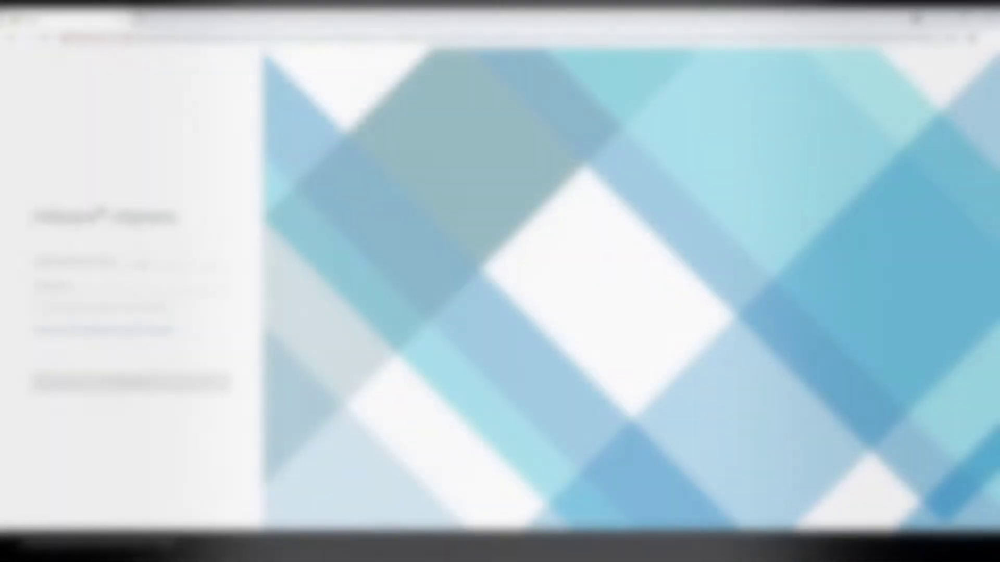
left_click(142, 264)
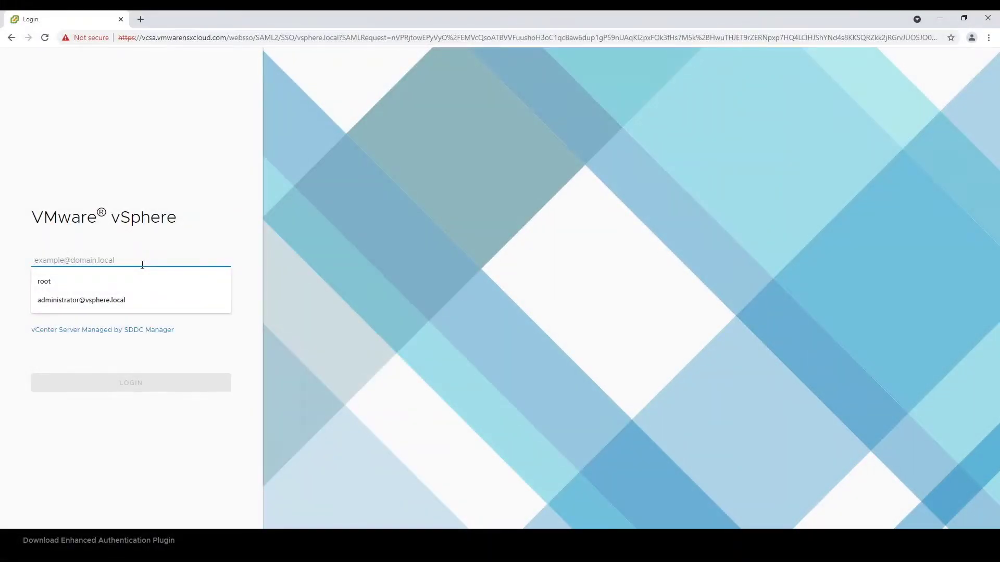
key("Down")
key("Down")
key("Return")
key("Tab")
key("ctrl+v")
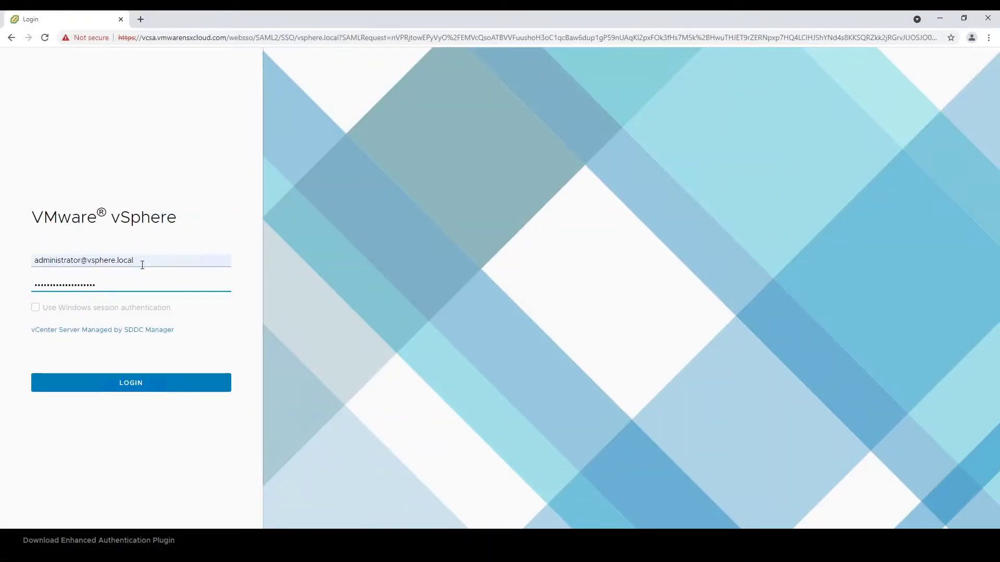
key("Return")
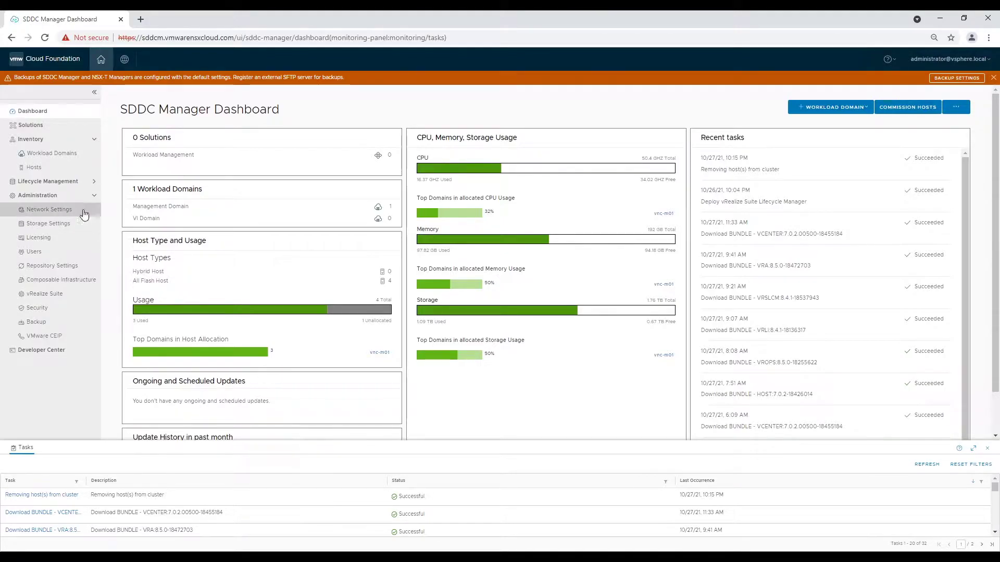
- Open vRSLCM in a new tab from the vnc-m01 workload domain's Services in SDDC Manager
left_click(29, 159)
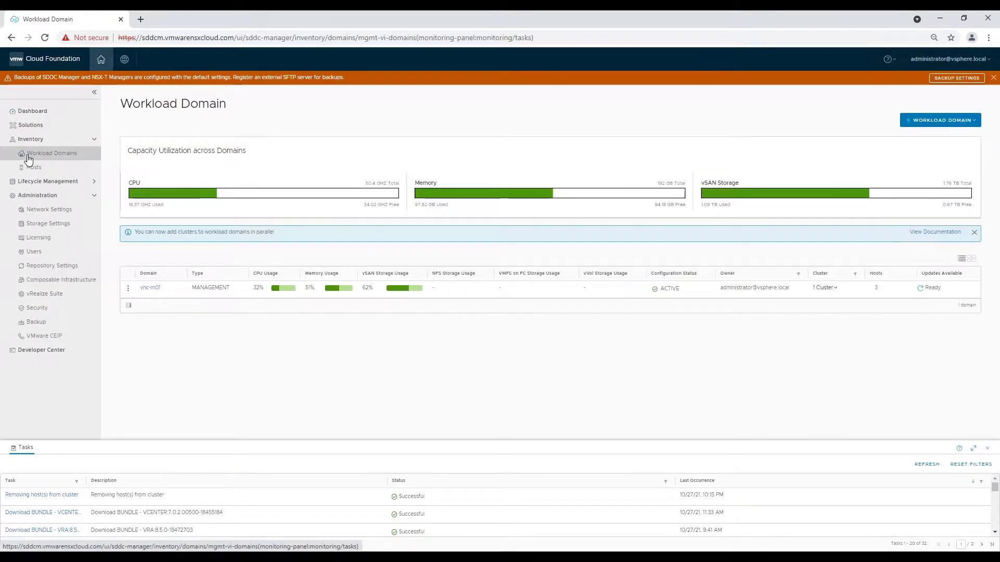
left_click(151, 287)
left_click(161, 240)
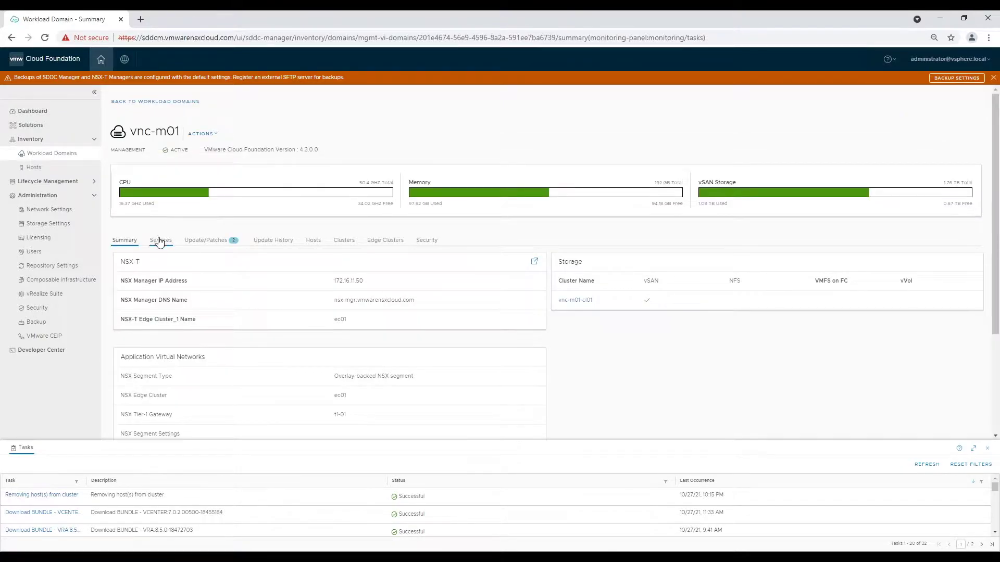
left_click(152, 329)
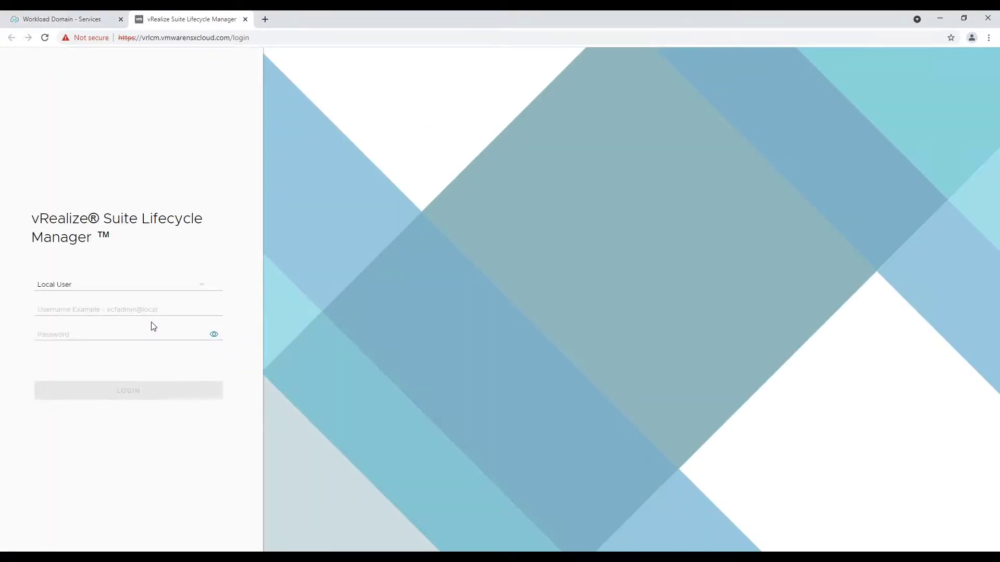
- Sign in to Lifecycle Manager as the local VCF admin user with the account password
left_click(95, 308)
type("vcfadmin@loca")
key("Tab")
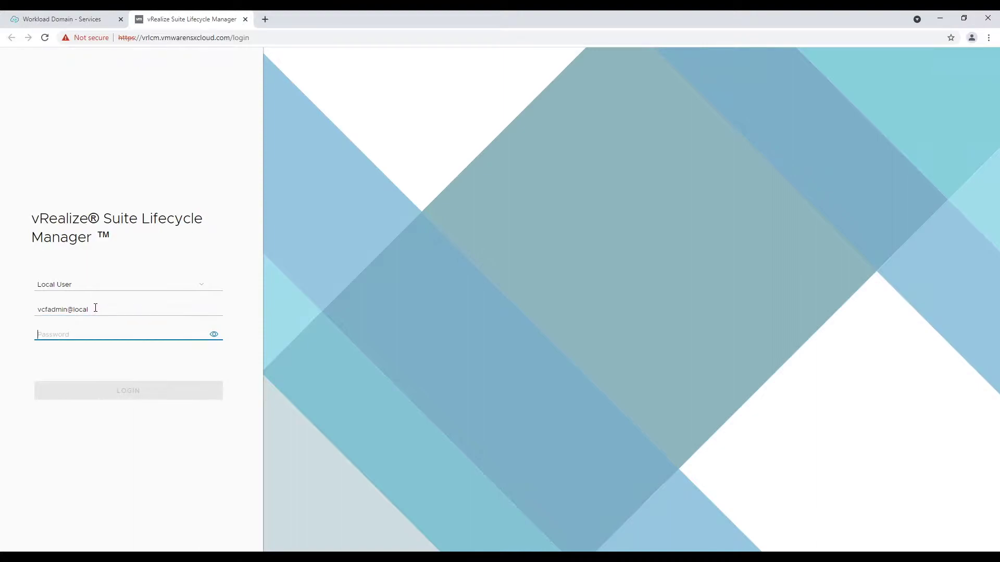
key("ctrl+v")
left_click(123, 390)
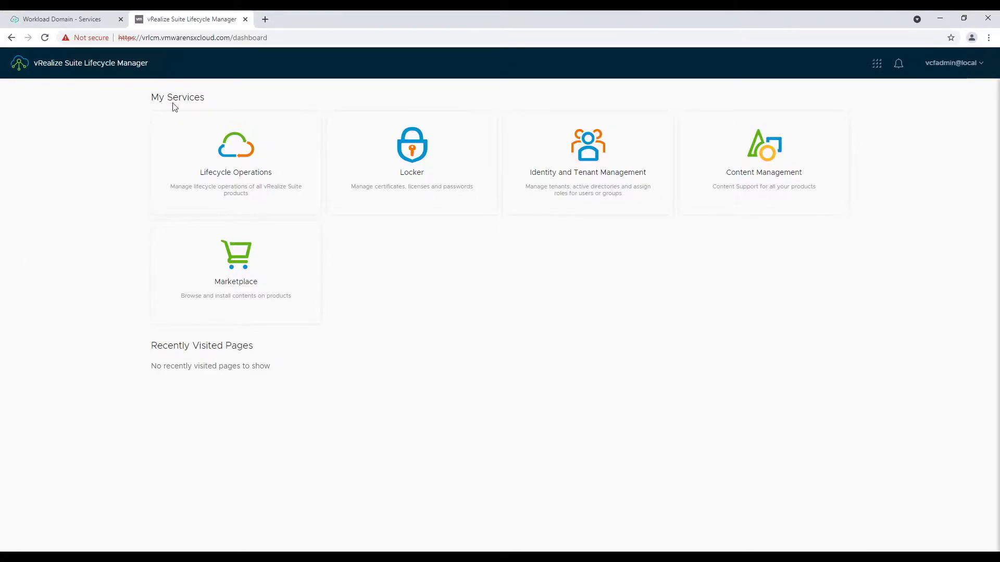
- Start a new Locker certificate named wsa01.vmwarensxcloud.com, reusing it as the Common Name
left_click(90, 65)
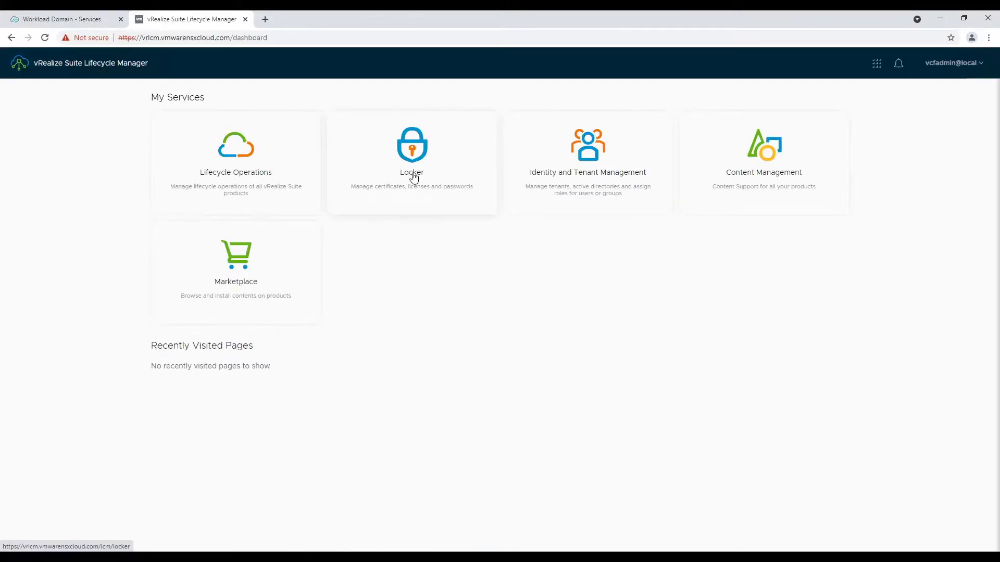
left_click(406, 147)
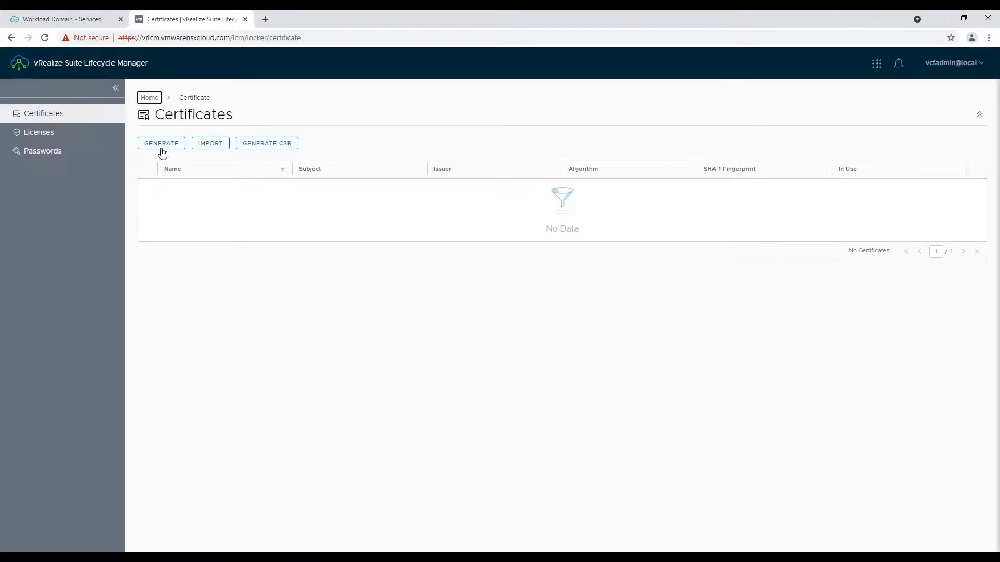
left_click(161, 143)
left_click(330, 187)
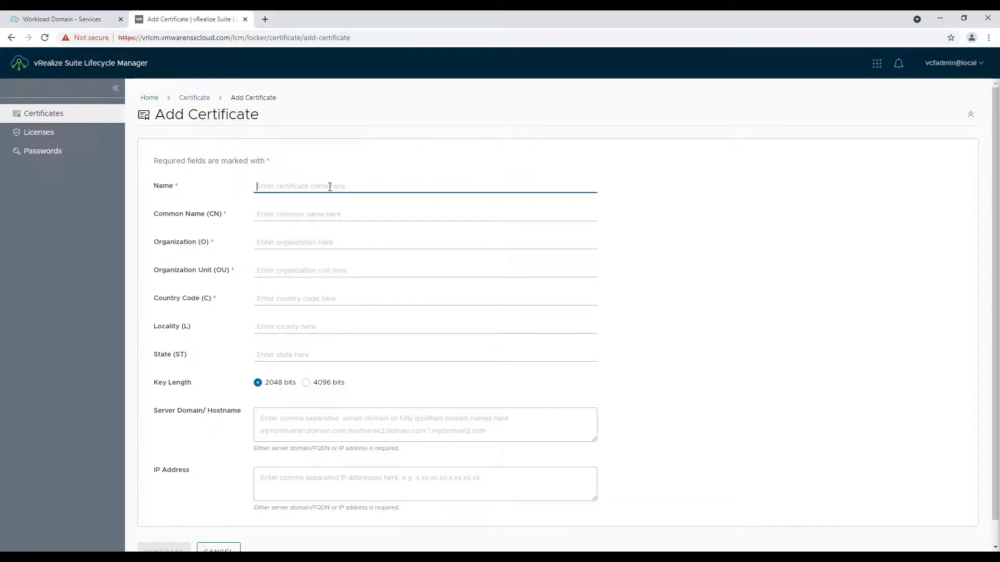
type("wsa01.vmwarensxcloud.com")
key("Tab")
key("shift+Tab")
key("ctrl+c")
key("Tab")
key("ctrl+v")
- Set Organization vmwarensxcloud, unit it, country AE, locality AUH and state AUH
key("Tab")
key("ctrl+v")
key("Home")
key("Delete")
key("Delete")
key("Delete")
key("Delete")
key("Delete")
key("Delete")
key("End")
key("BackSpace")
key("BackSpace")
key("BackSpace")
key("BackSpace")
key("Tab")
type("it")
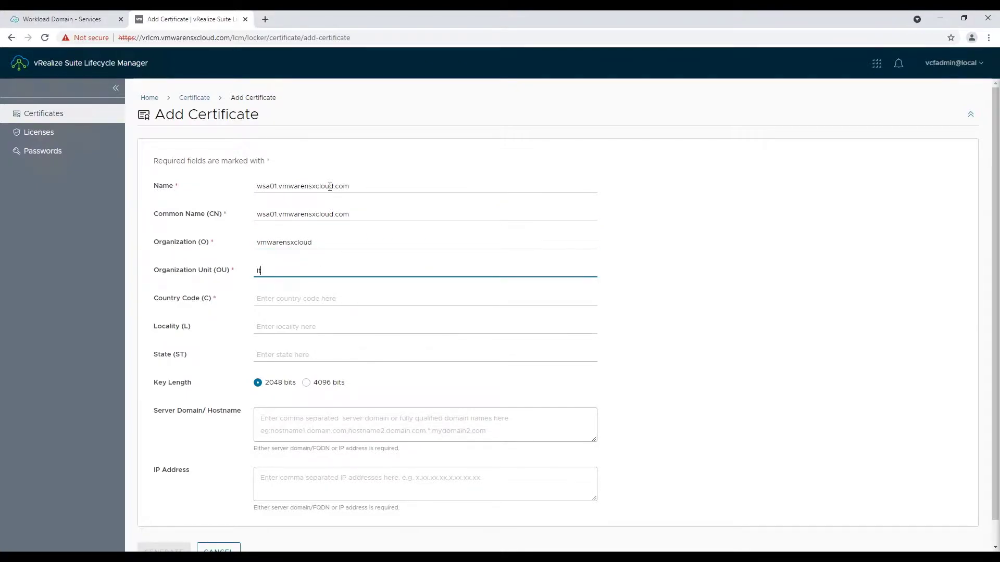
key("Tab")
type("AE")
key("Tab")
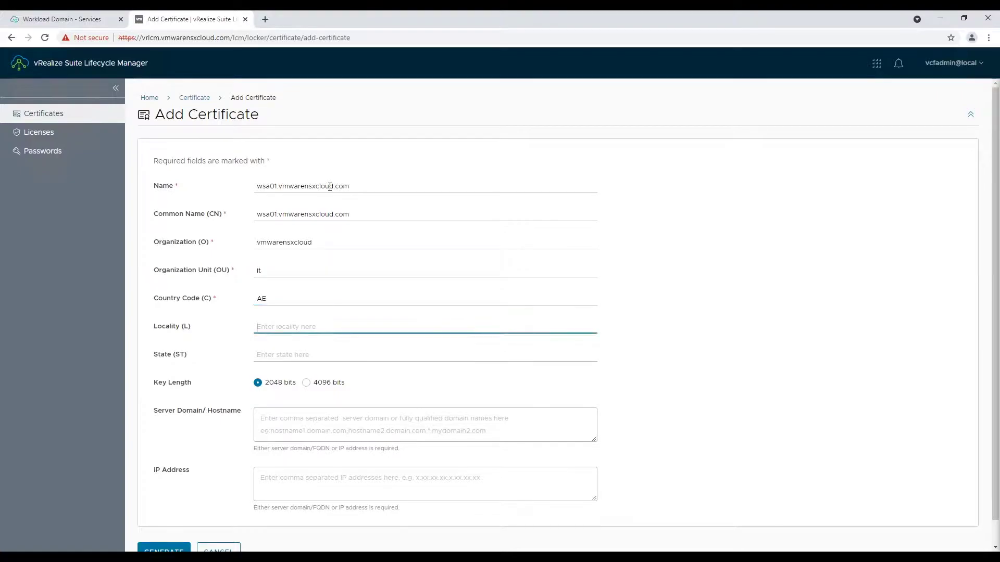
type("AUH")
key("Tab")
type("AUH")
- Set hostname wsa01.vmwarensxcloud.com and IP 192.168.11.60, then generate the certificate
key("Tab")
type("wsa01")
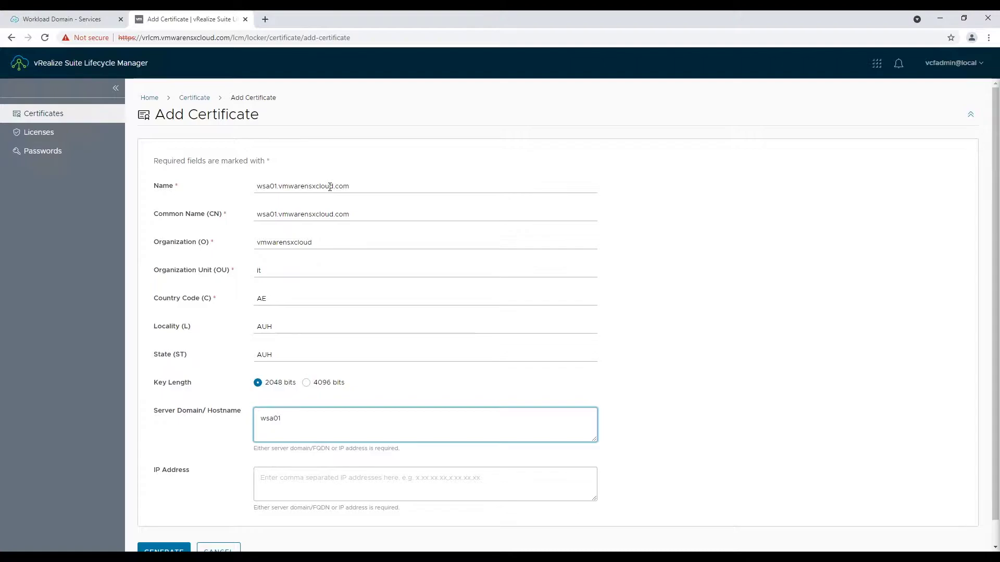
left_click_drag(350, 186, 224, 197)
left_click_drag(281, 419, 229, 425)
key("ctrl+v")
left_click(284, 482)
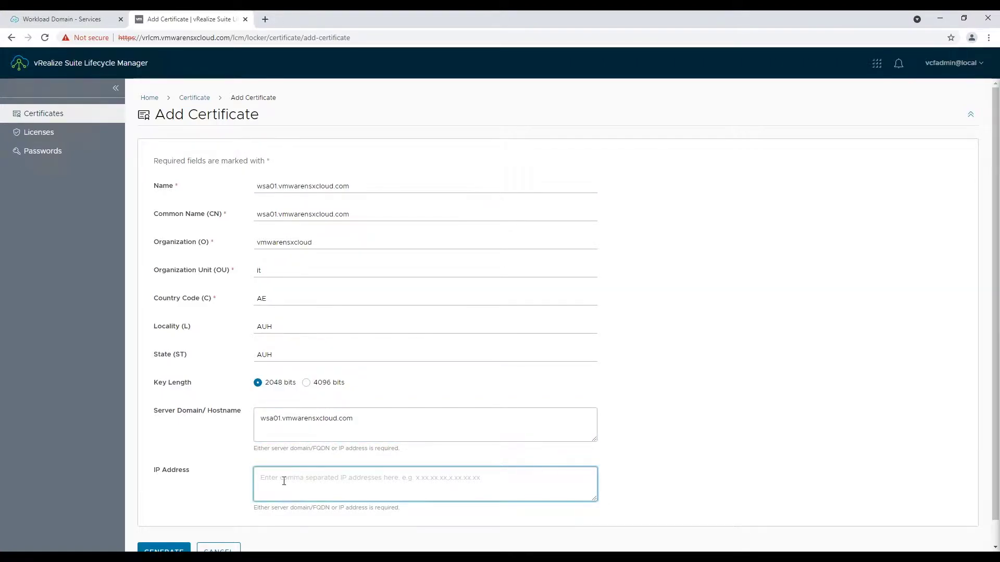
type("192.168.11.60")
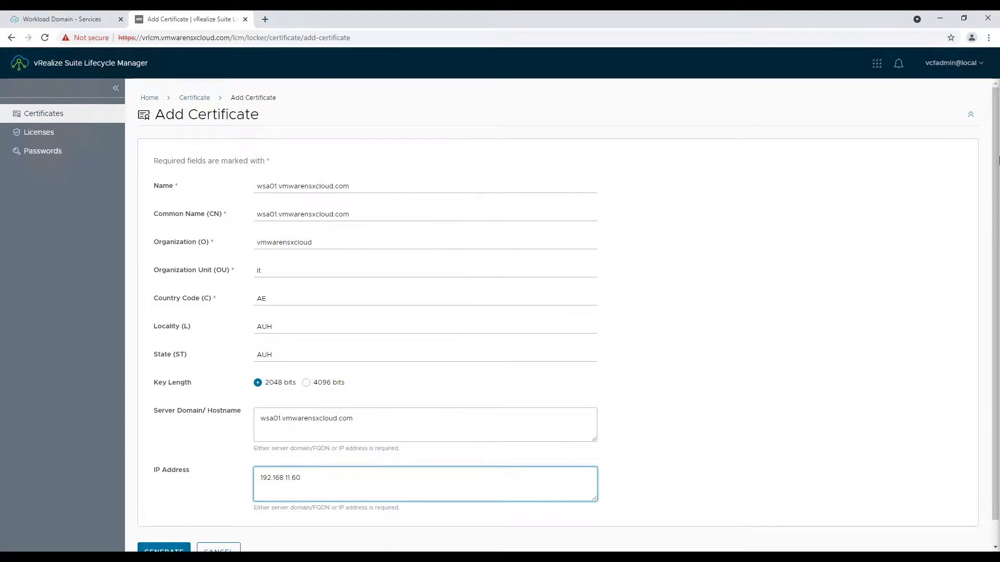
left_click(989, 38)
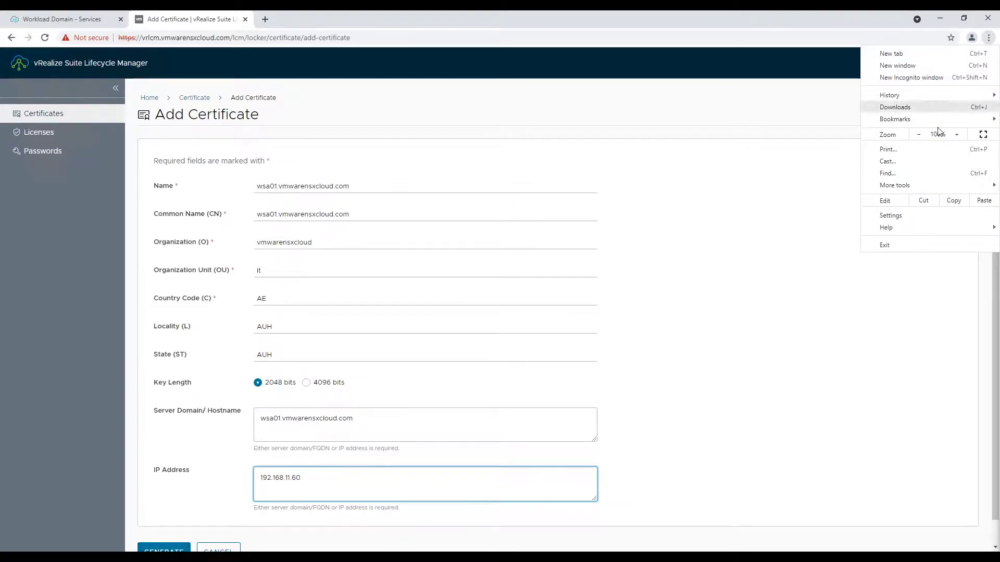
left_click(892, 130)
key("Escape")
left_click(134, 501)
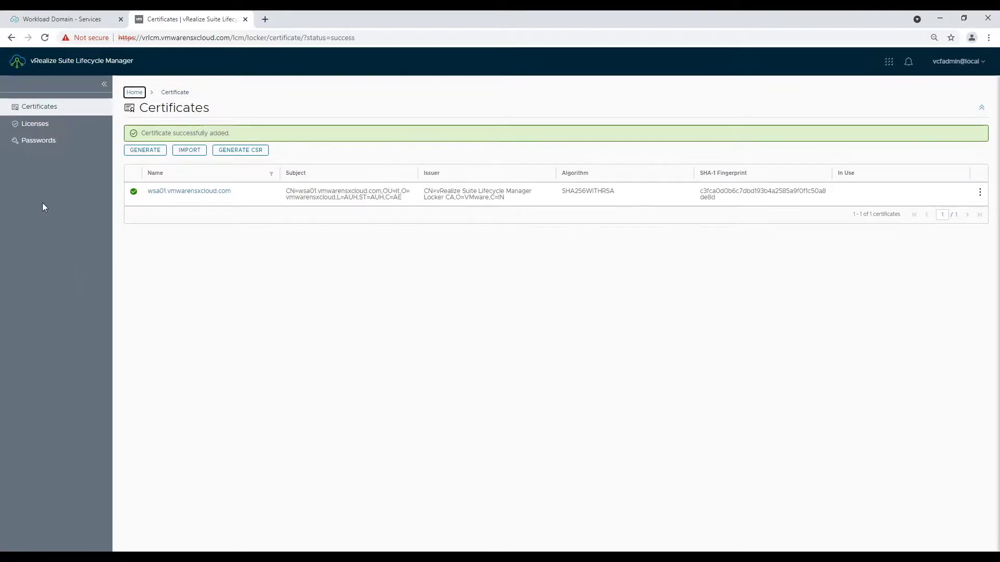
- Add a Locker password entry with alias admin, user name admin, password and description
left_click(16, 139)
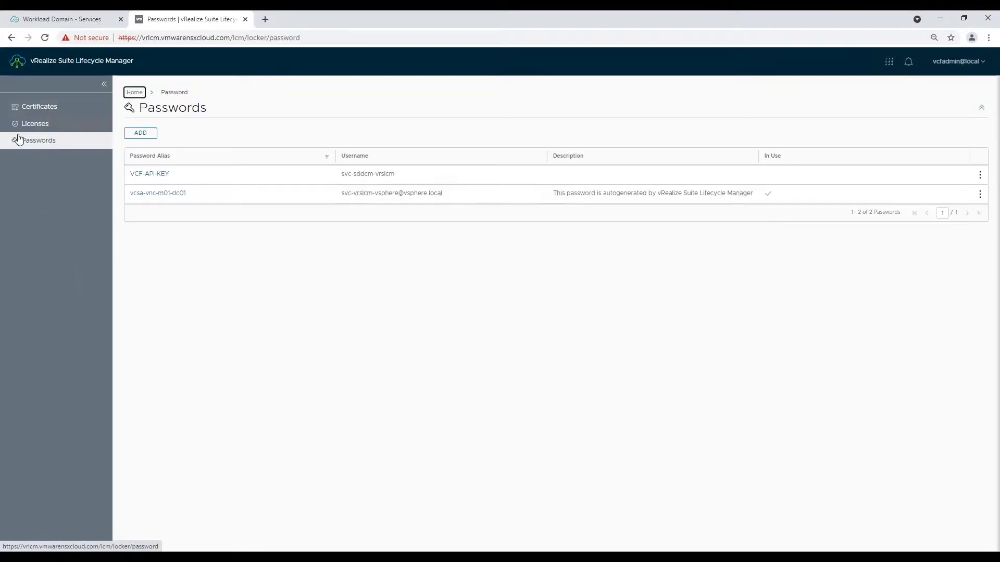
left_click(141, 133)
left_click(225, 161)
left_click(237, 178)
left_click(240, 184)
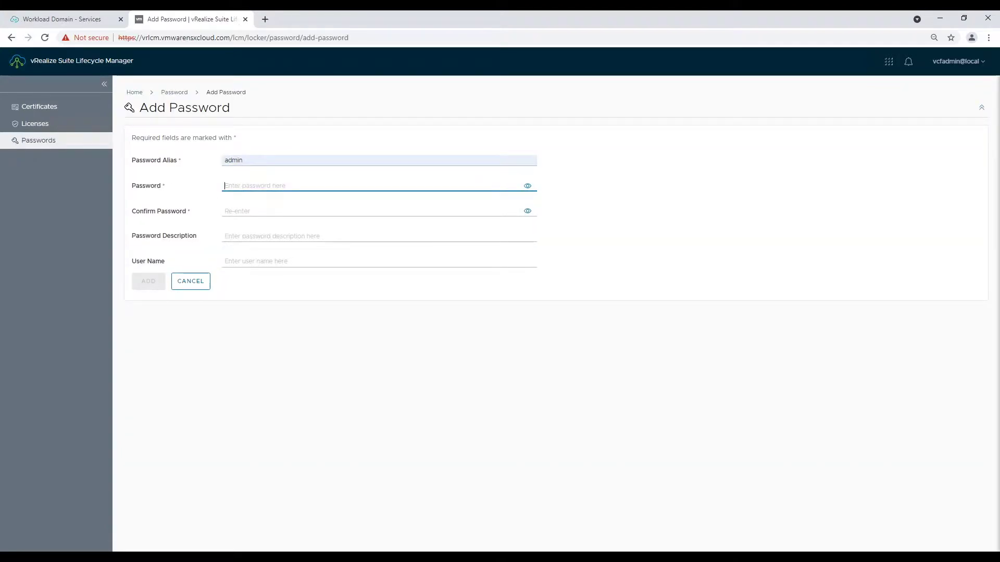
key("ctrl+v")
key("Tab")
key("ctrl+v")
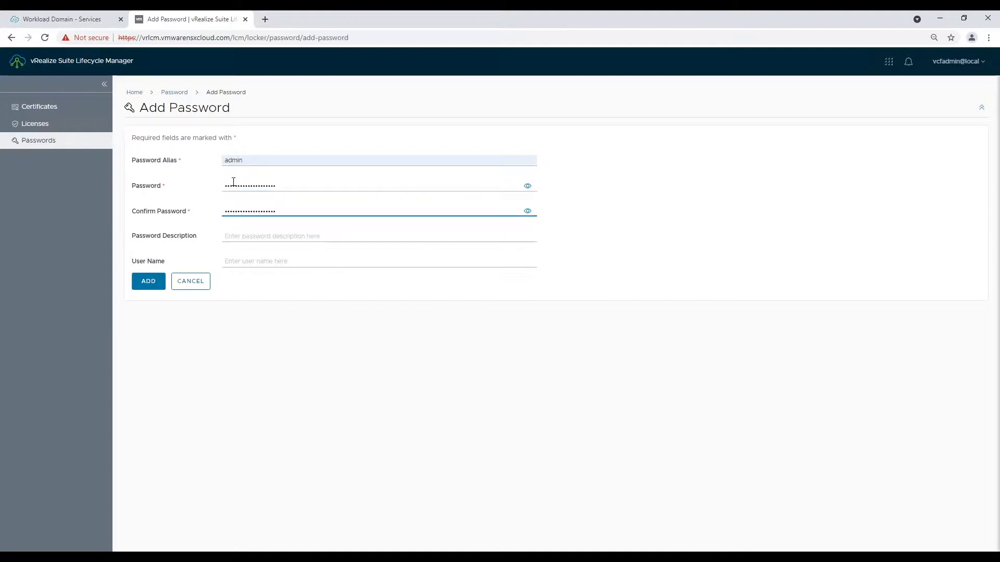
left_click(232, 235)
left_click(248, 255)
left_click(241, 267)
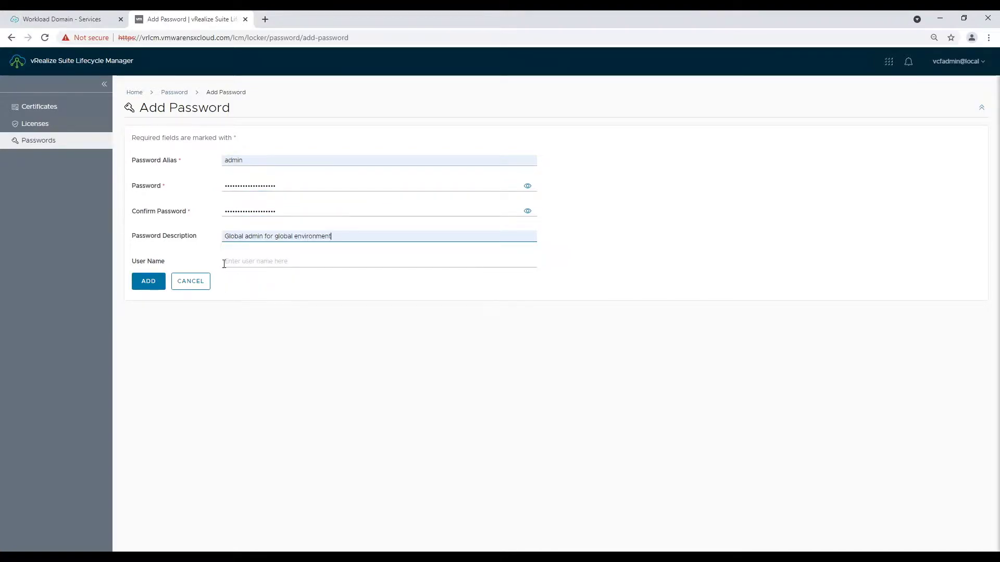
left_click(258, 305)
left_click(149, 282)
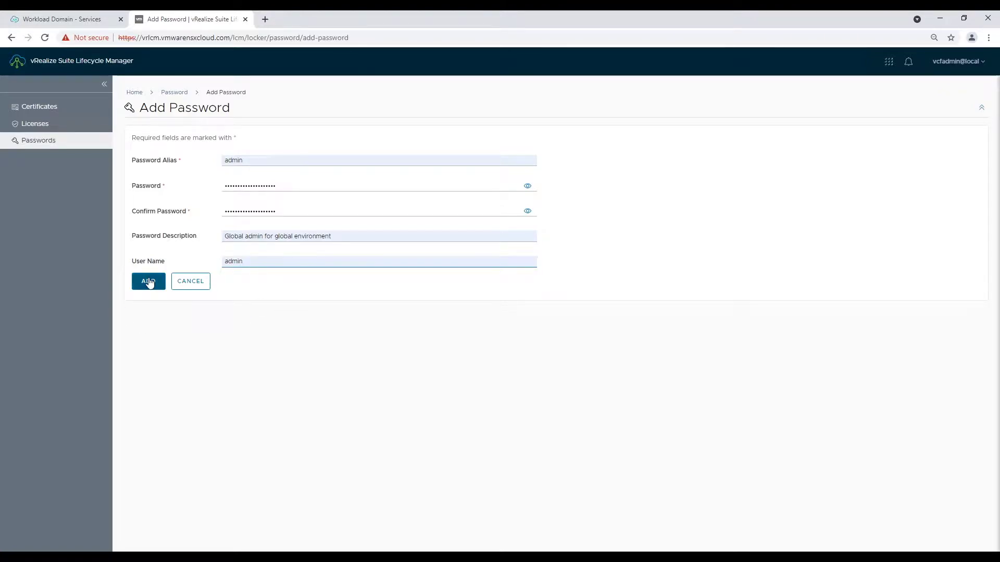
- Add a configadmin password entry with user name configadmin, then go to Lifecycle Operations
left_click(138, 149)
left_click(244, 162)
left_click(241, 200)
left_click(225, 186)
key("ctrl+v")
key("Tab")
key("Tab")
key("ctrl+v")
left_click(323, 237)
left_click(290, 274)
left_click(284, 262)
left_click(247, 319)
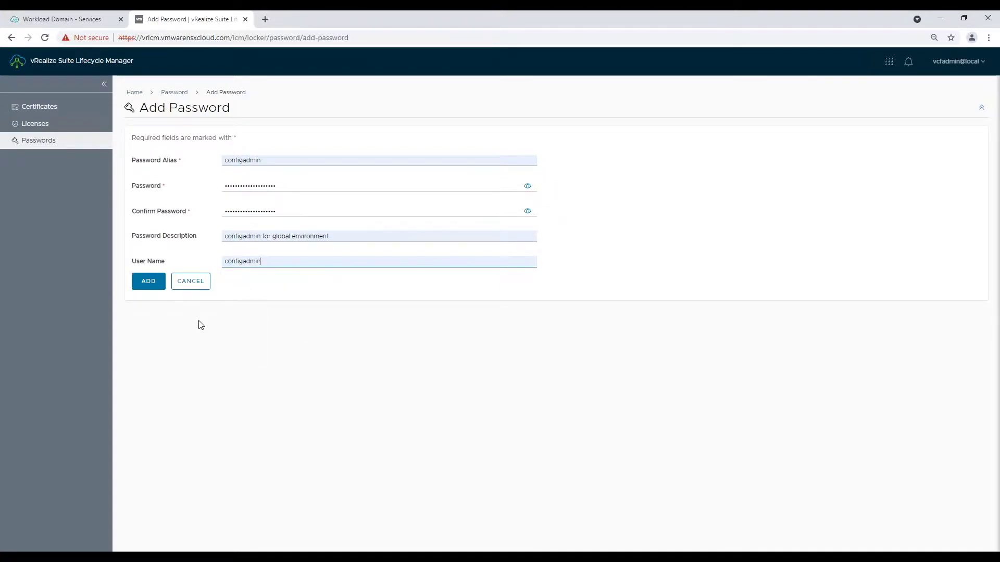
left_click(148, 281)
left_click(113, 66)
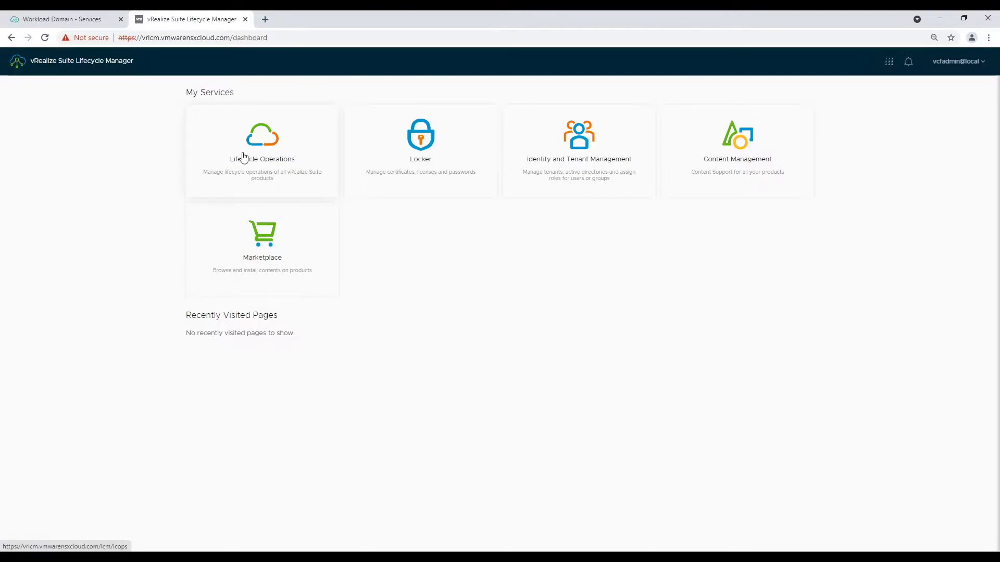
left_click(241, 155)
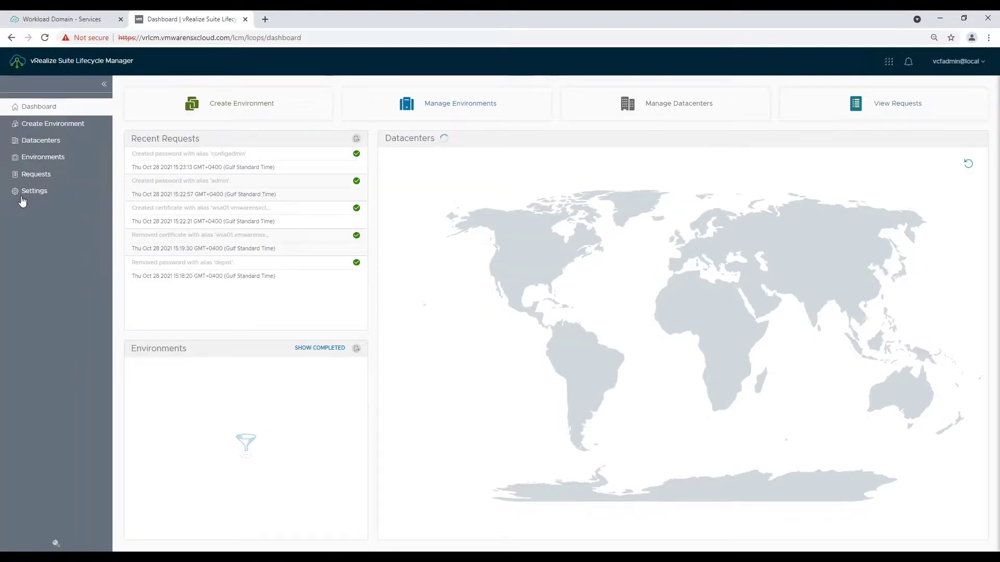
- Start a binary sync from the Settings > Binary Mapping page
left_click(16, 191)
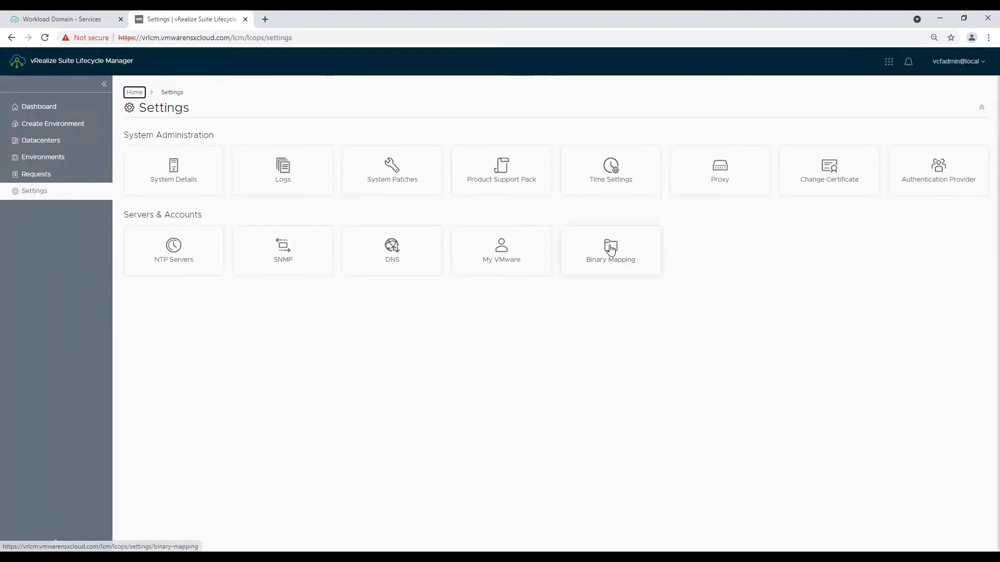
left_click(610, 248)
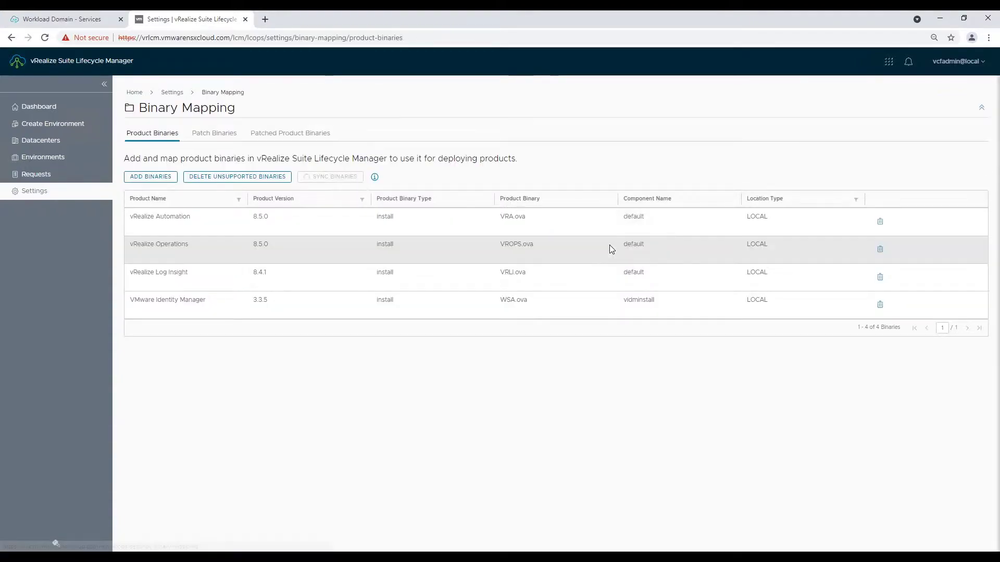
left_click(337, 180)
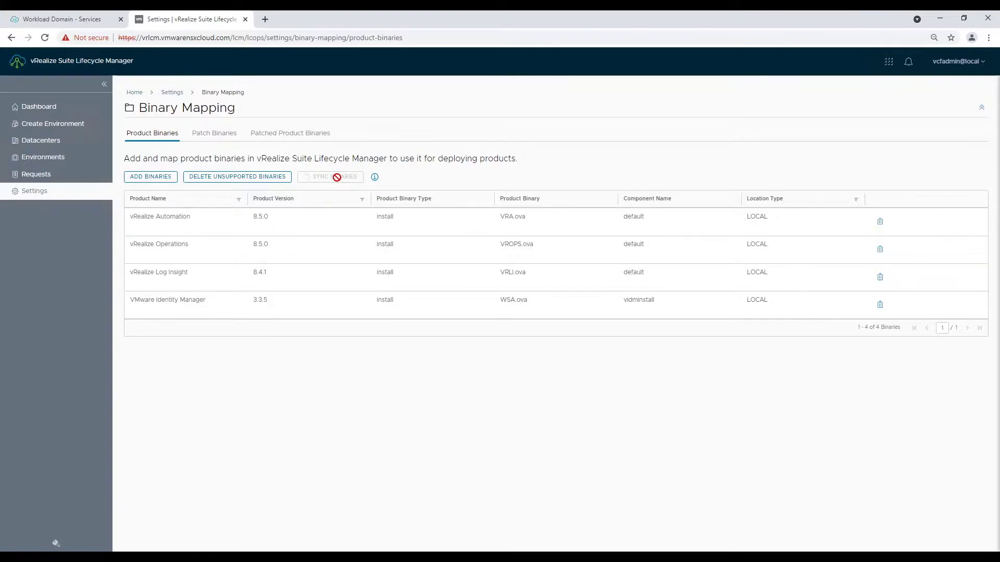
- Create an Identity Manager environment with admin default password, datacenter vnc-m01-dc01, CEIP off
left_click(61, 128)
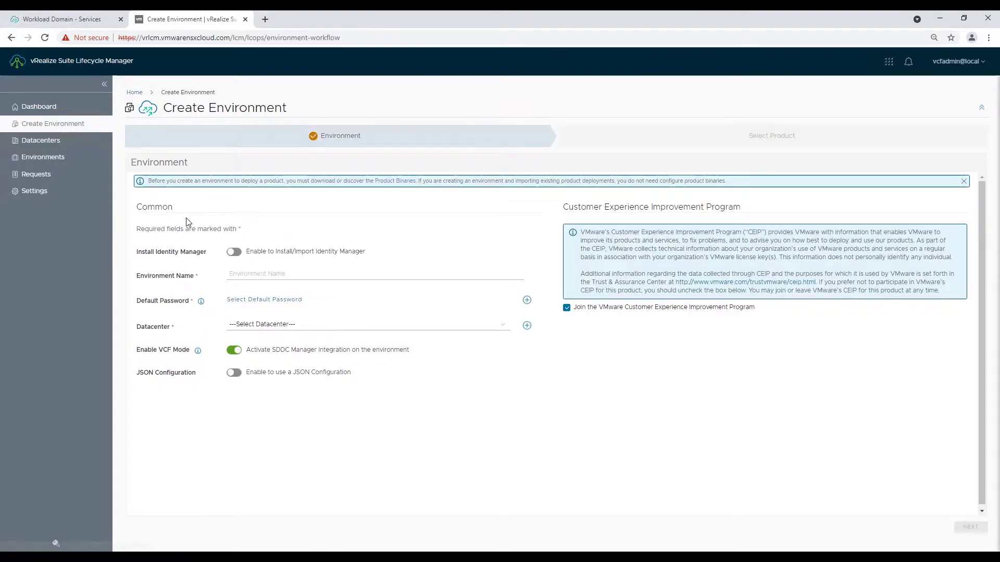
left_click(235, 252)
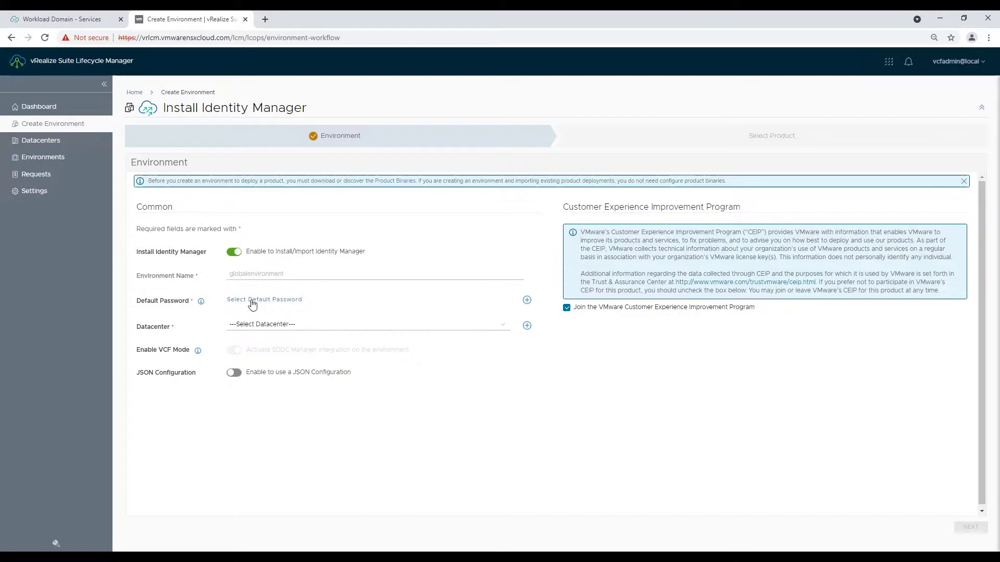
left_click(284, 302)
left_click(334, 302)
left_click(283, 327)
left_click(271, 338)
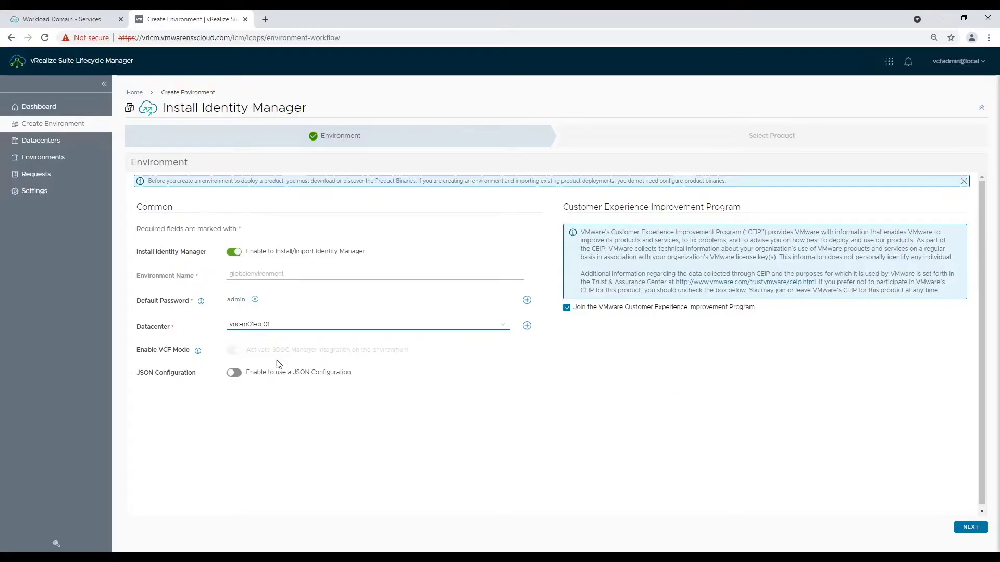
left_click(588, 308)
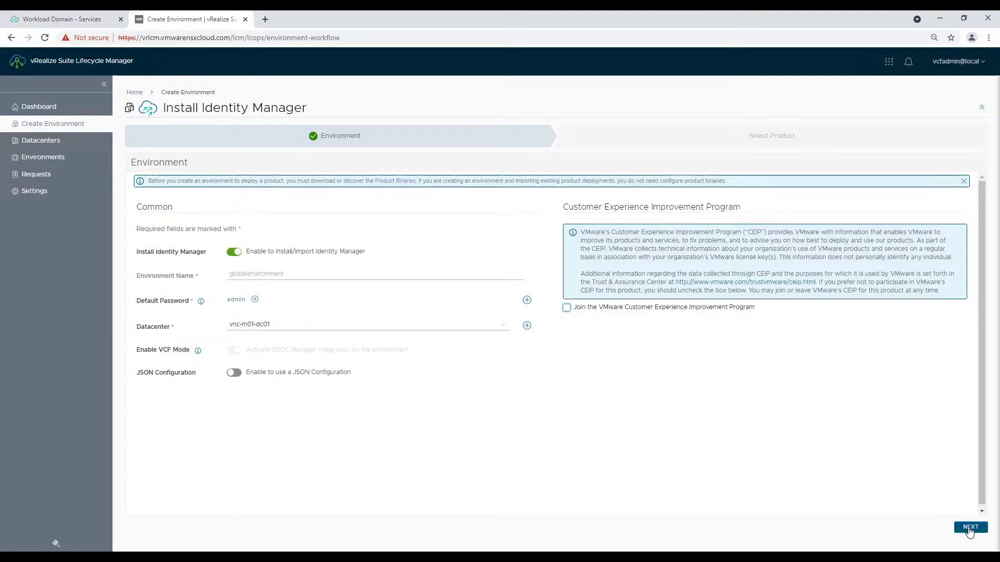
left_click(970, 527)
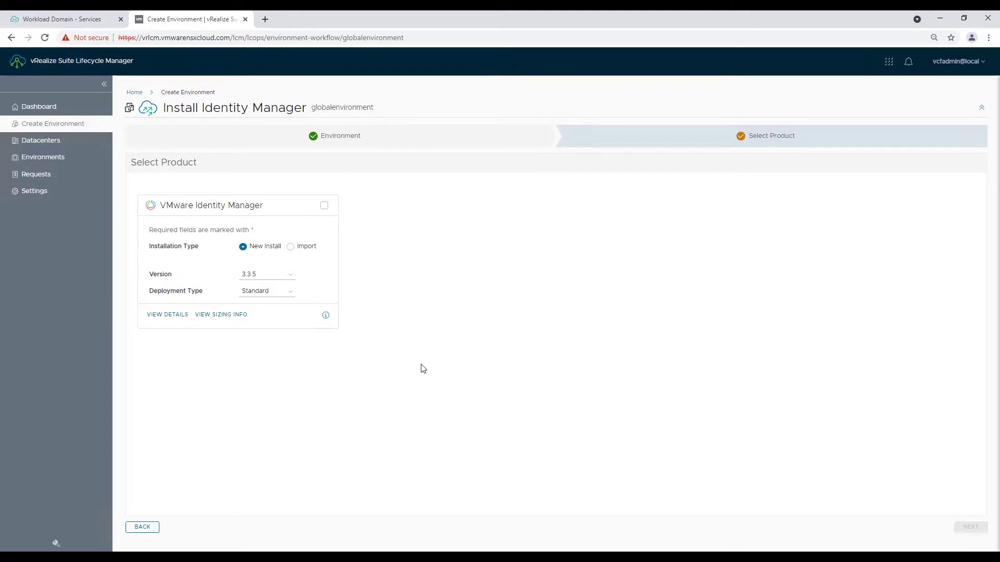
- Select VMware Identity Manager 3.3.5 as a Standard new install after reviewing sizing and details
left_click(324, 206)
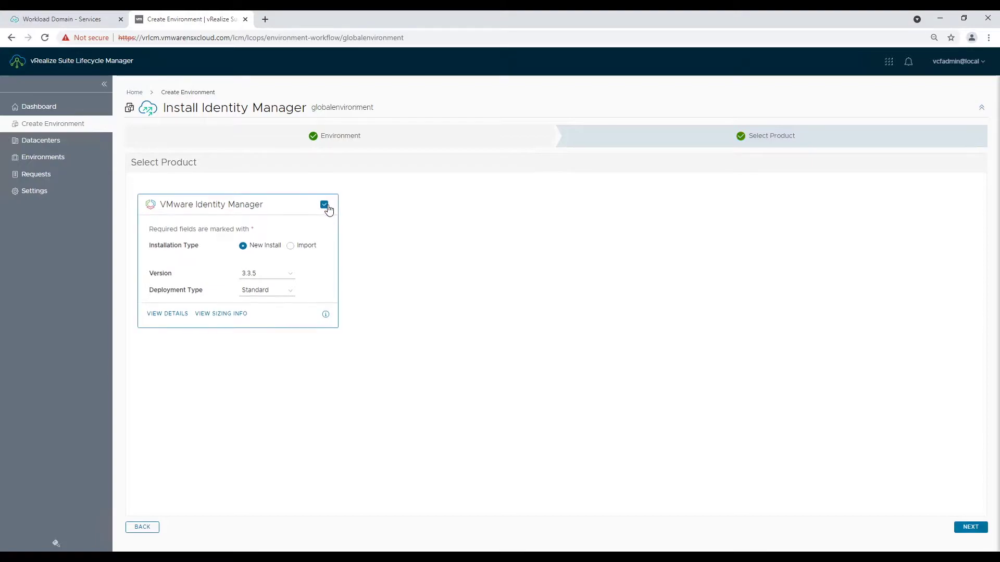
left_click(286, 292)
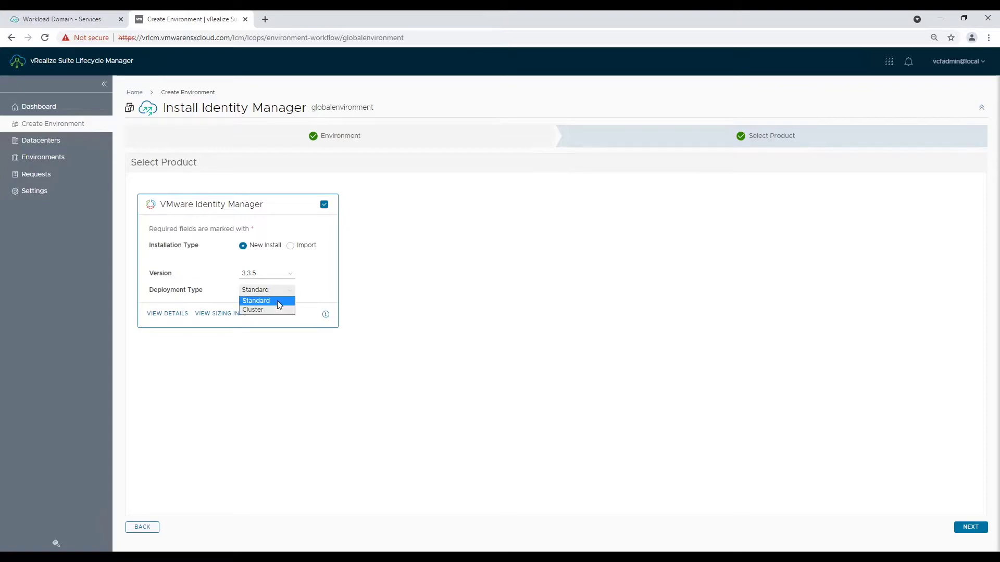
left_click(277, 302)
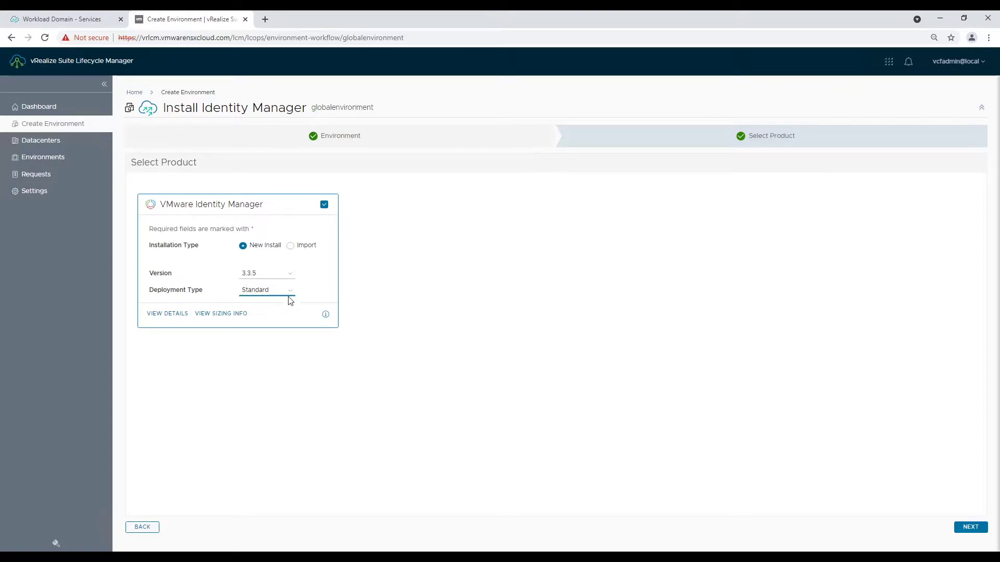
left_click(456, 280)
left_click(205, 315)
left_click(671, 349)
left_click(167, 314)
left_click(369, 19)
left_click(971, 527)
scroll(225, 455, "down", 20)
- Accept the EULA, choose certificate wsa01.vmwarensxcloud.com, and confirm infrastructure and network settings
scroll(225, 455, "down", 10)
left_click(194, 508)
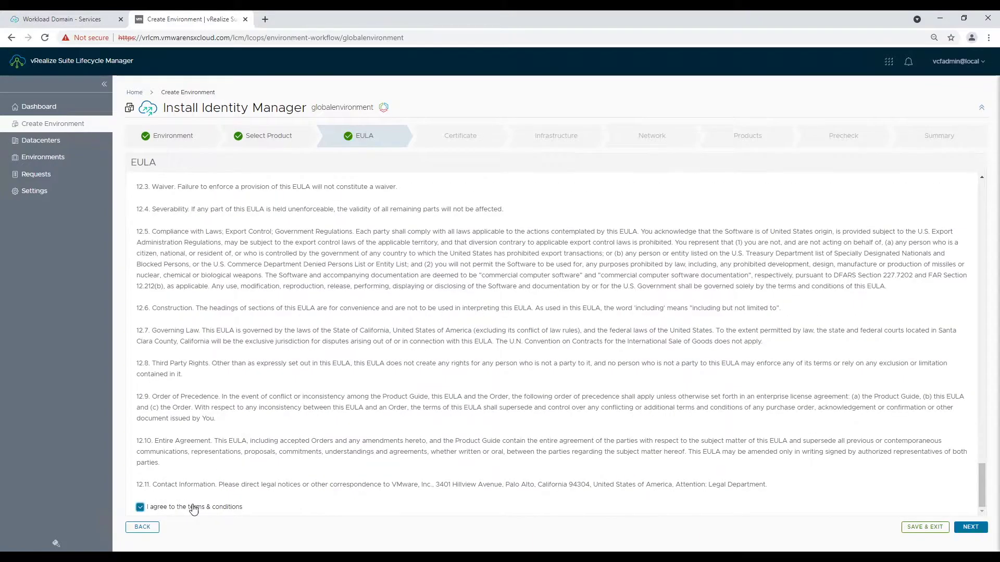
left_click(970, 527)
left_click(317, 202)
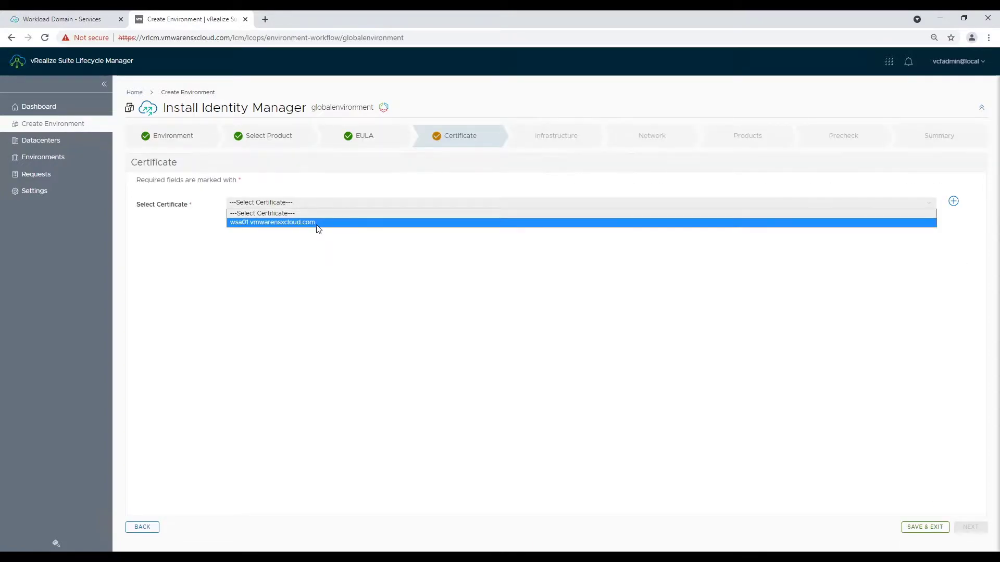
left_click(317, 223)
left_click(971, 527)
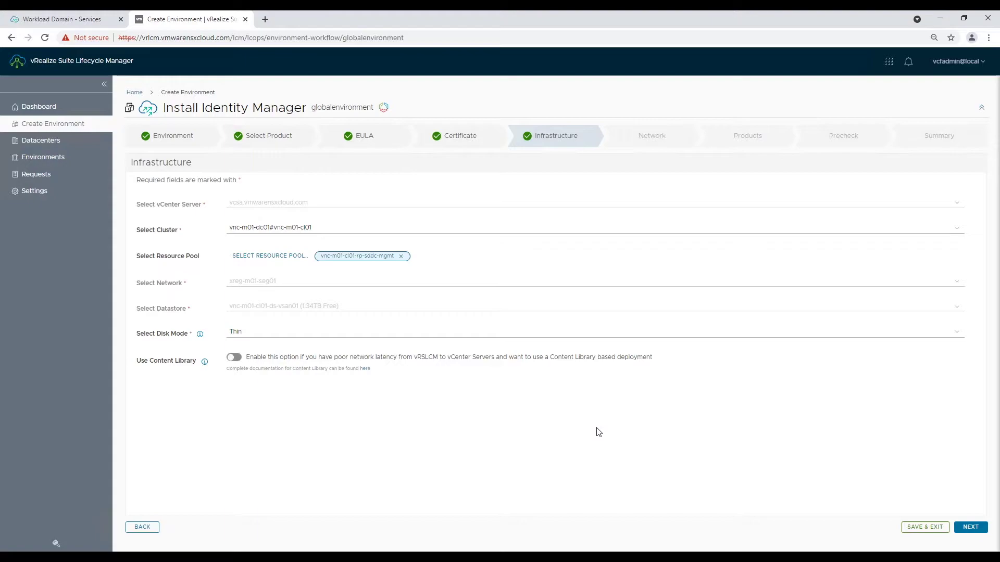
left_click(969, 527)
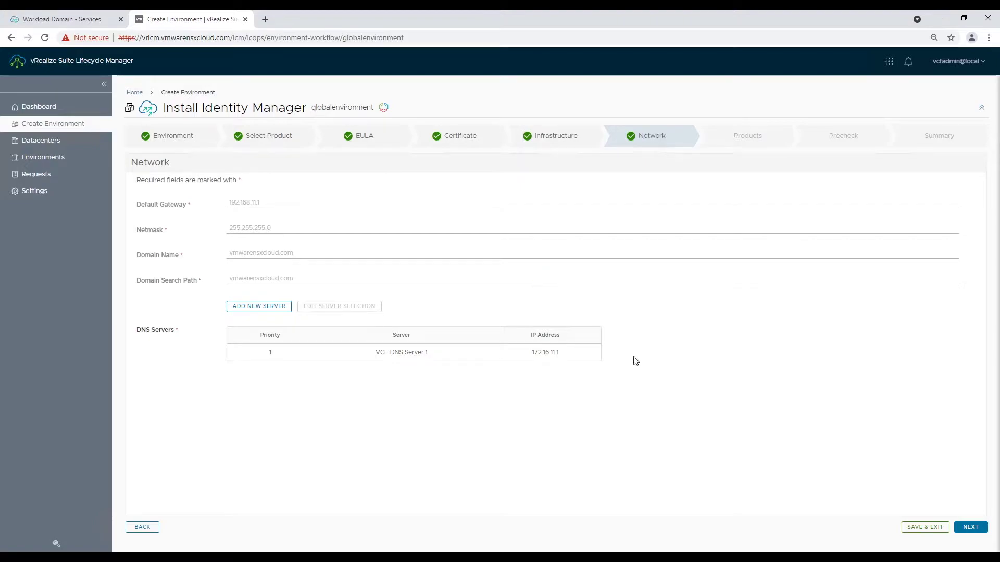
left_click(970, 527)
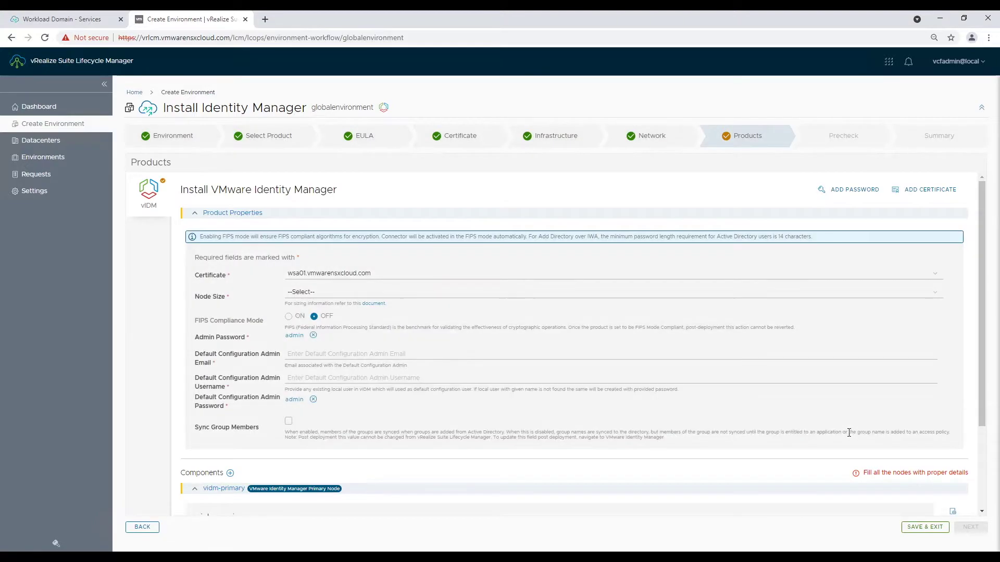
- Set node size Extra Small with the config admin e-mail, username configadmin and saved password
left_click(326, 291)
left_click(307, 312)
left_click(306, 355)
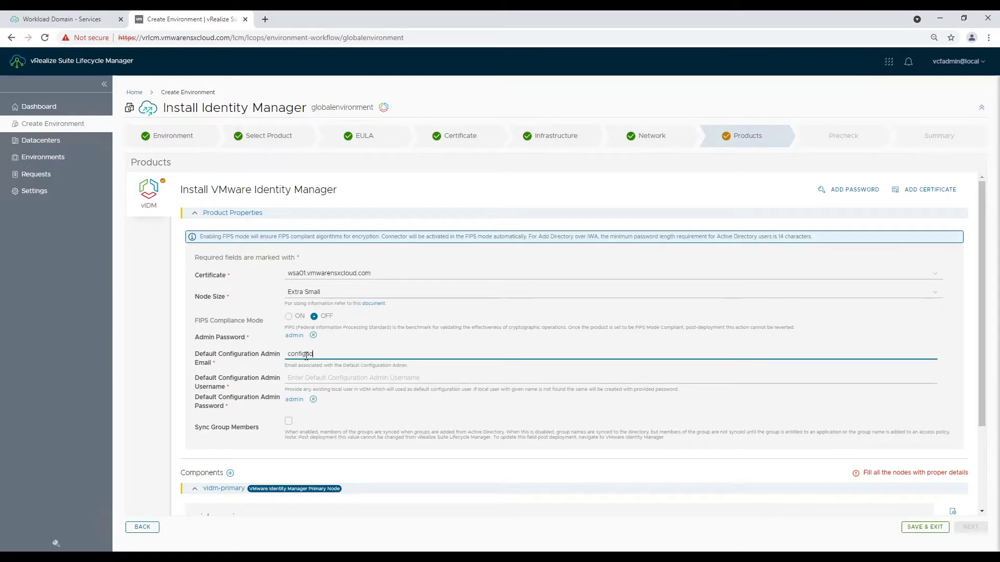
left_click(286, 384)
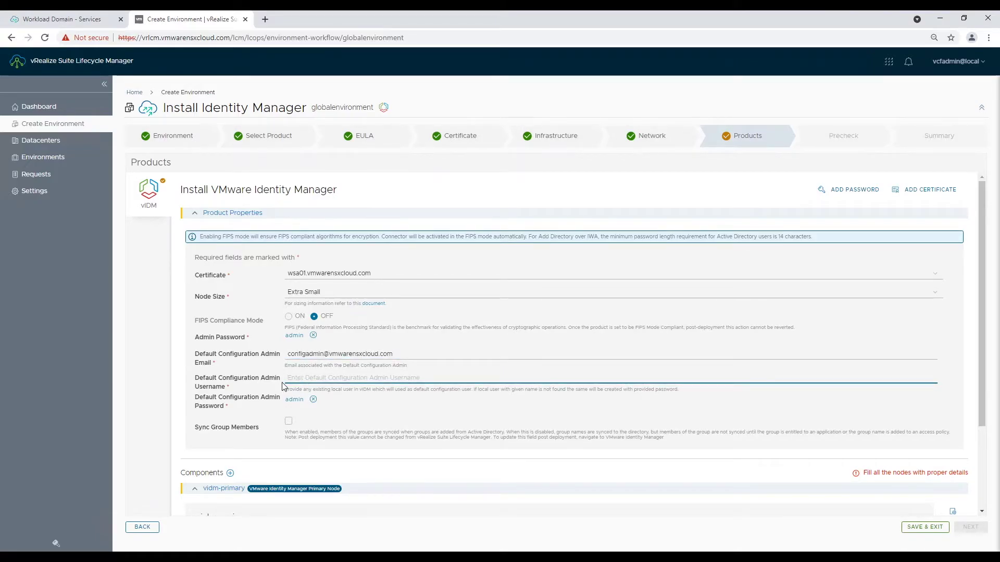
left_click(296, 400)
left_click(350, 323)
left_click(310, 379)
type("configadmin")
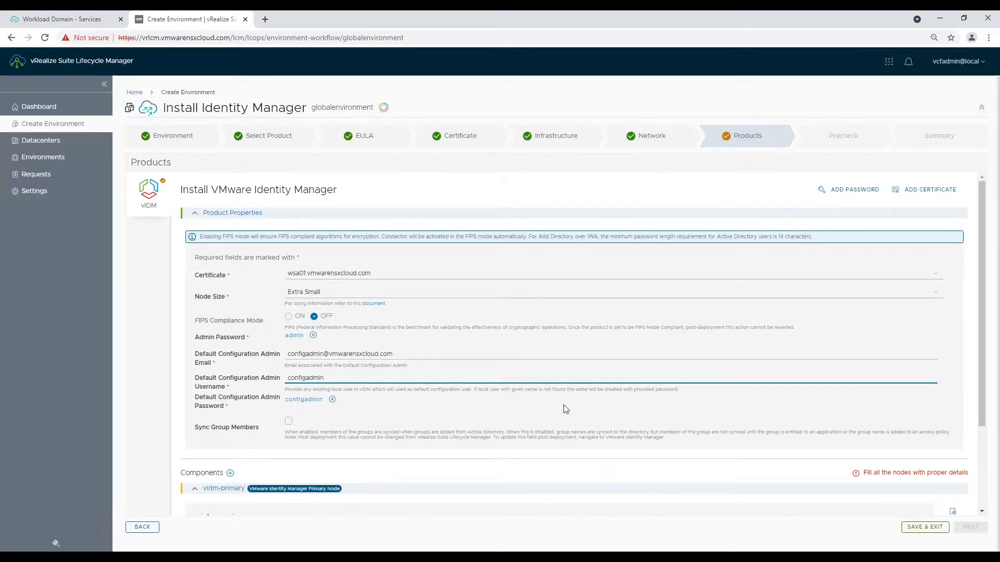
- Give the node FQDN wsa01.vmwarensxcloud.com and IP 192.168.11.60, then run the precheck
scroll(588, 405, "down", 3)
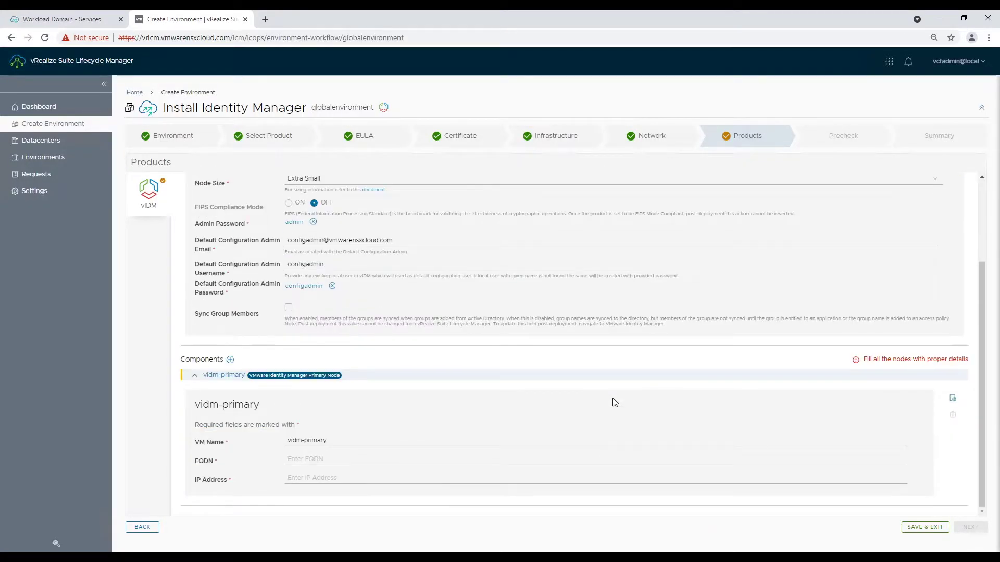
left_click(343, 457)
type("wsa01")
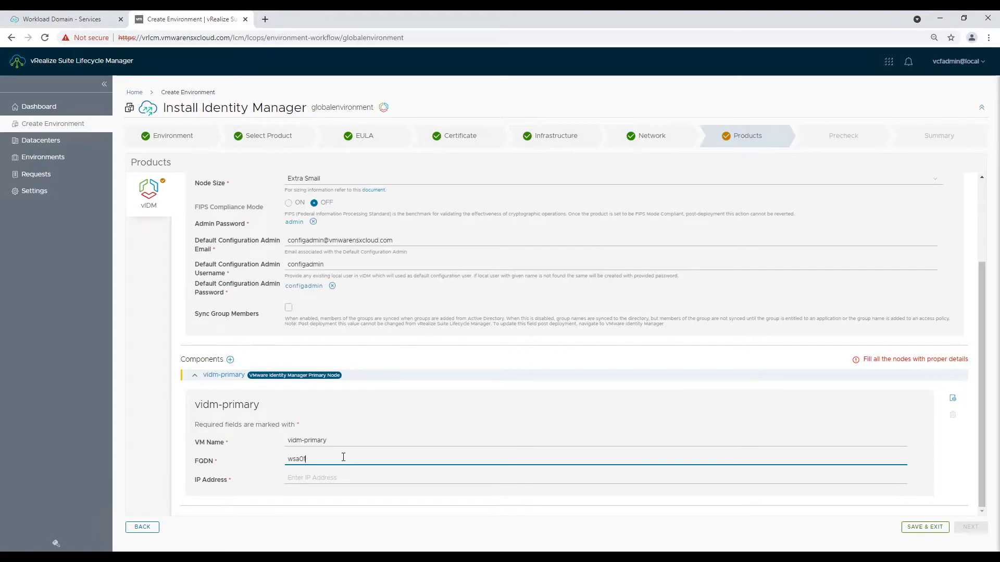
type(".")
left_click_drag(394, 241, 329, 241)
right_click(329, 239)
left_click(354, 305)
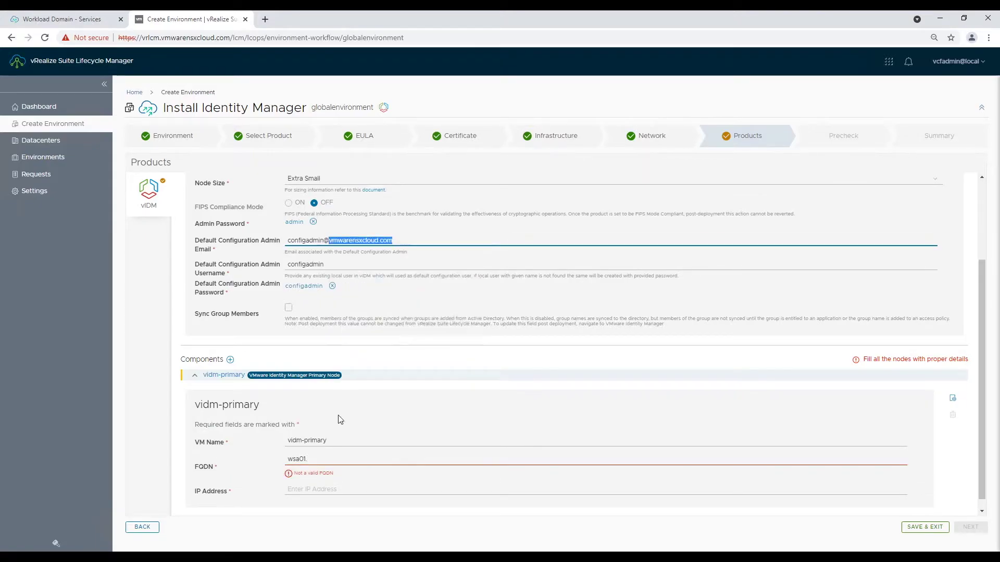
right_click(330, 458)
left_click(346, 377)
left_click(314, 477)
type("192.168.11.60")
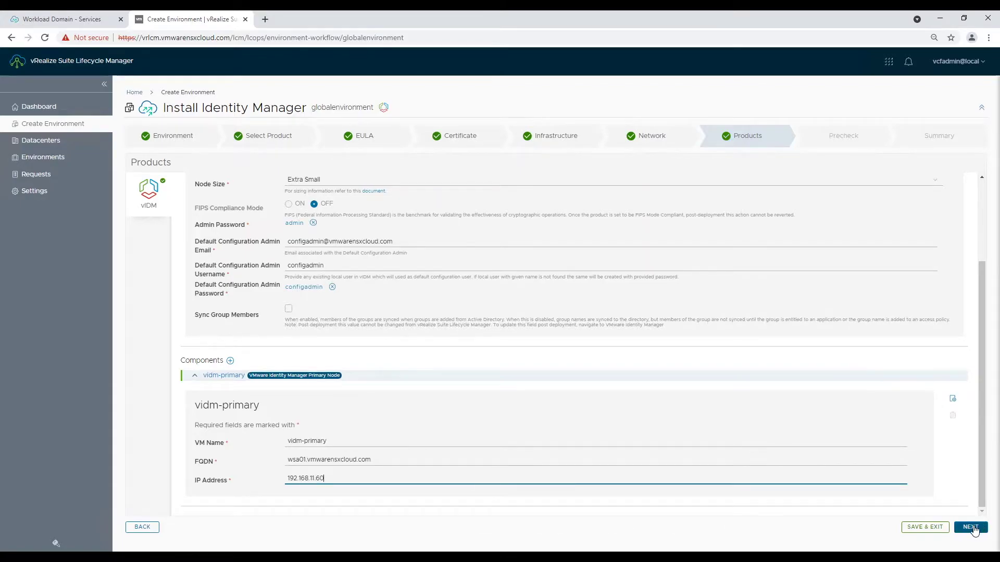
left_click(972, 528)
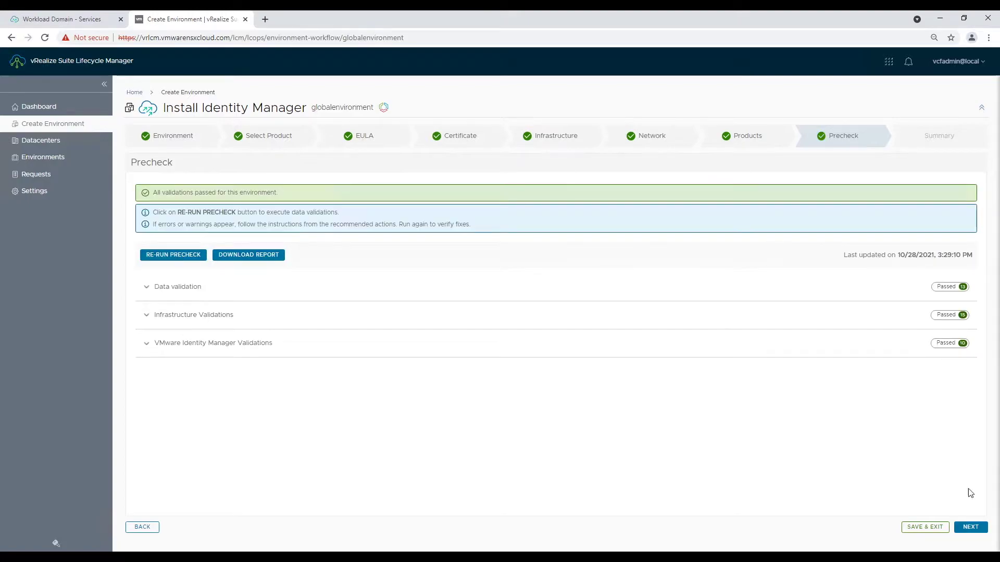
- Submit the precheck-passed environment and view the vidm-primary VM summary in vSphere Client
left_click(971, 527)
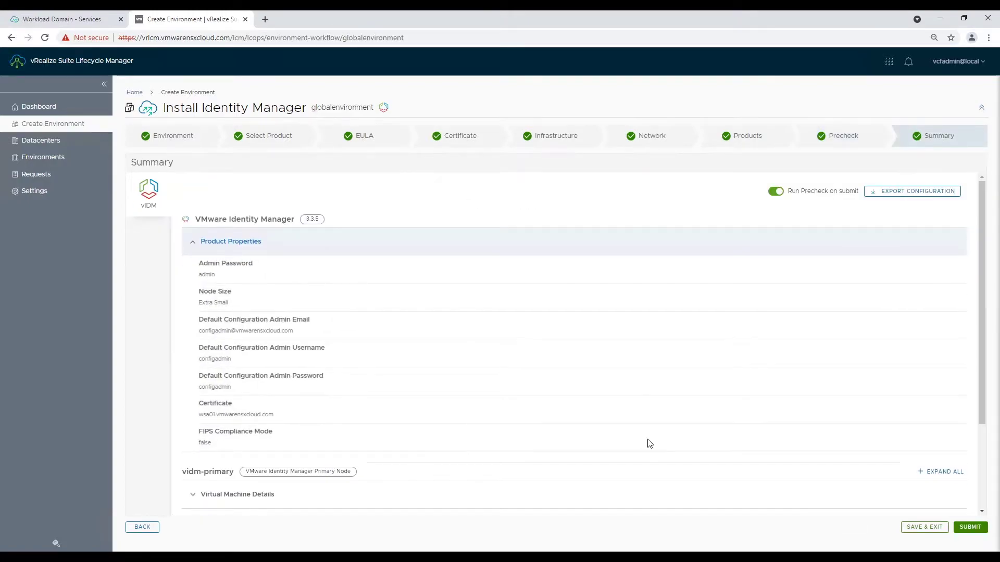
scroll(648, 443, "down", 3)
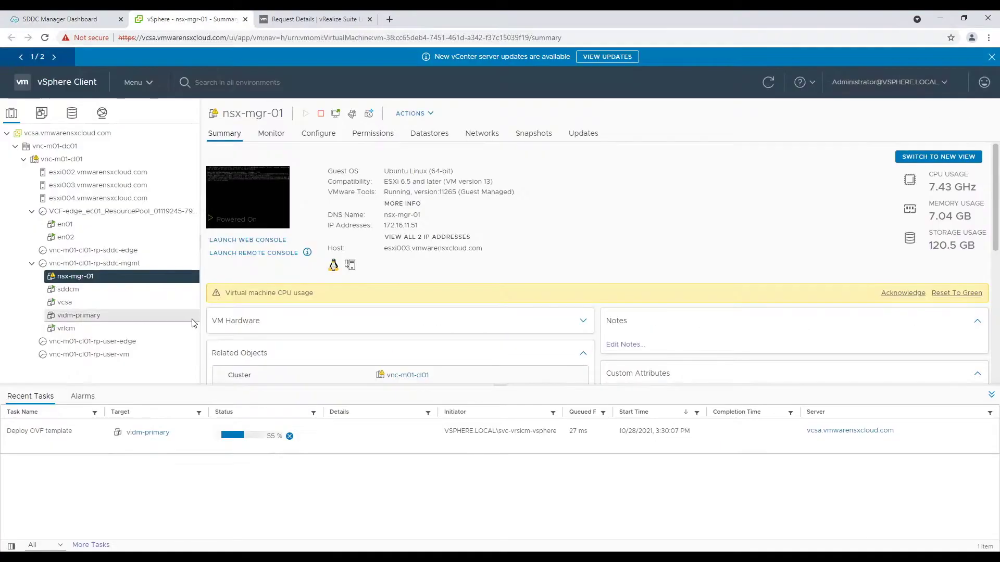
left_click(125, 314)
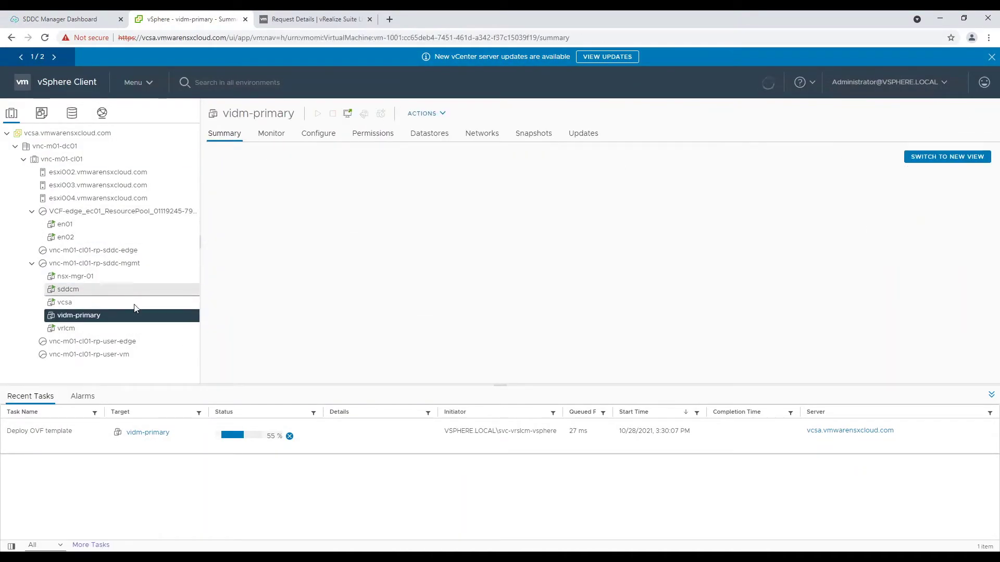
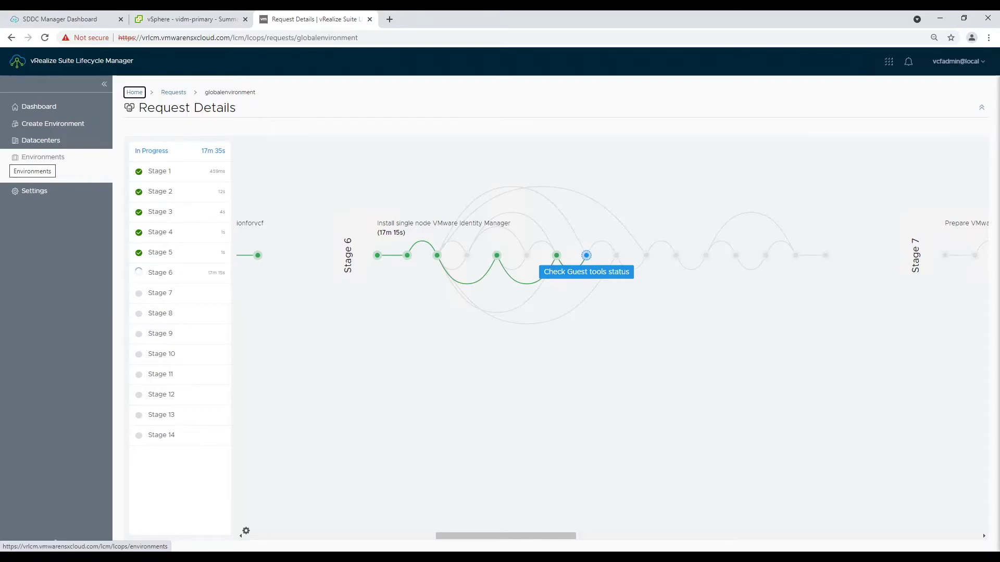
- Scroll the globalenvironment pipeline right to follow Stages 6–13 through to Stage 14's registration validation
mouse_move(343, 15)
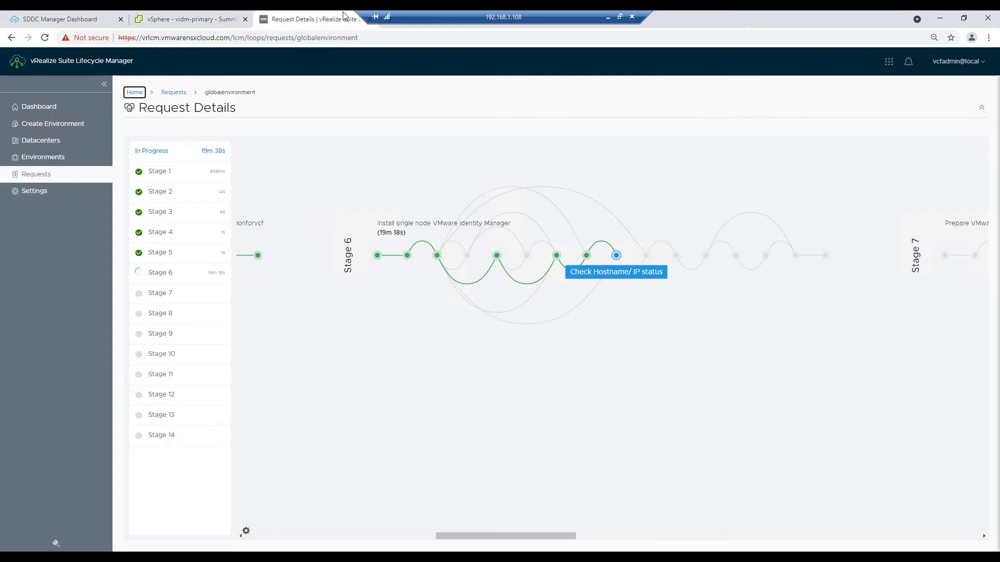
scroll(539, 427, "right", 4)
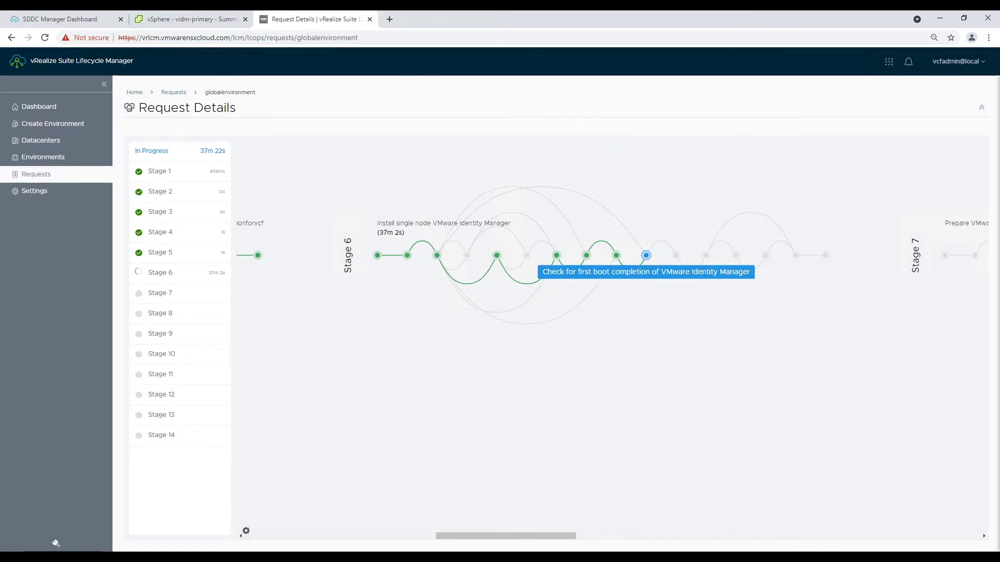
left_click_drag(534, 536, 605, 543)
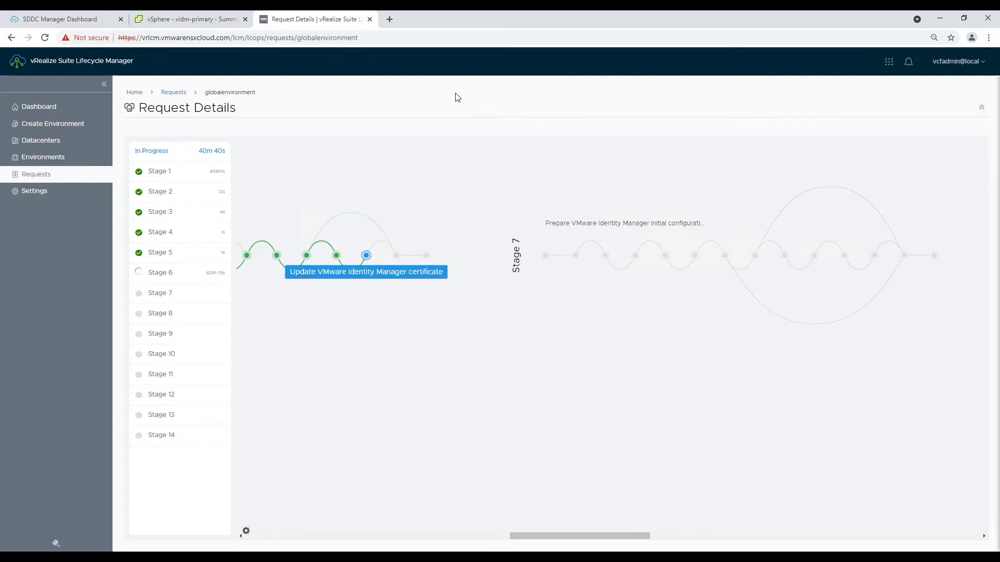
left_click_drag(522, 536, 350, 23)
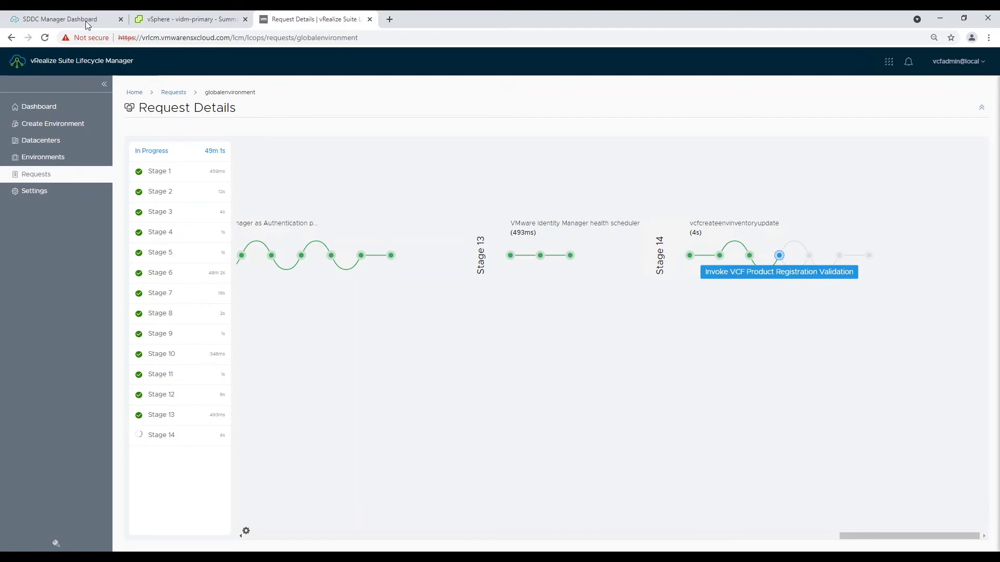
- Confirm Workspace ONE Access appears in vnc-m01's Services list in SDDC Manager, then return to vRSLCM
left_click(82, 20)
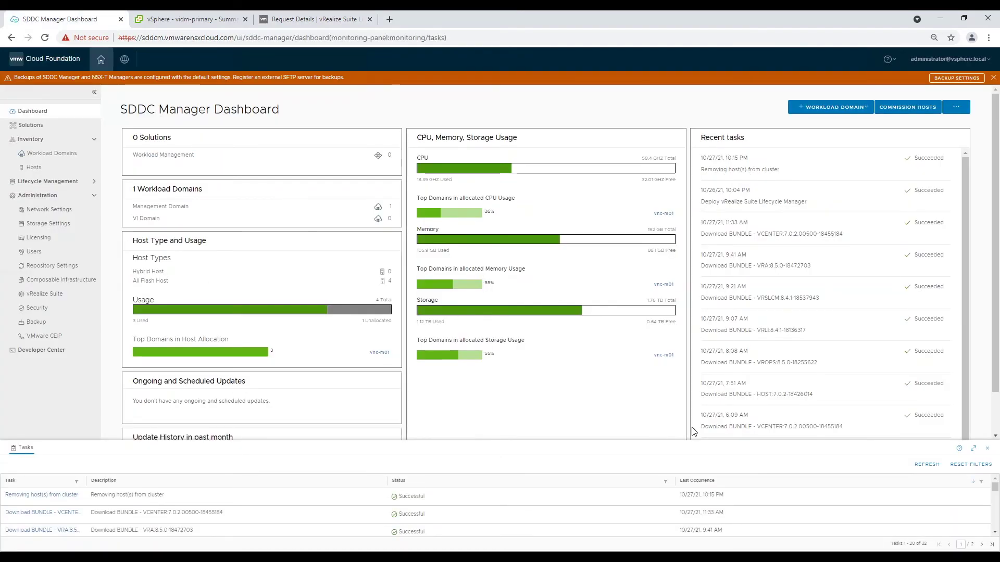
left_click(44, 154)
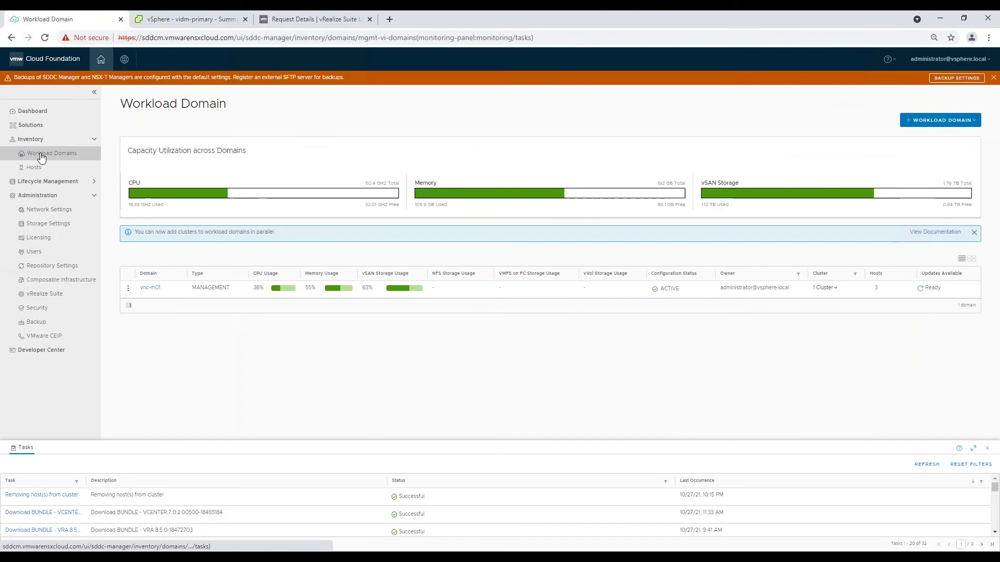
left_click(151, 288)
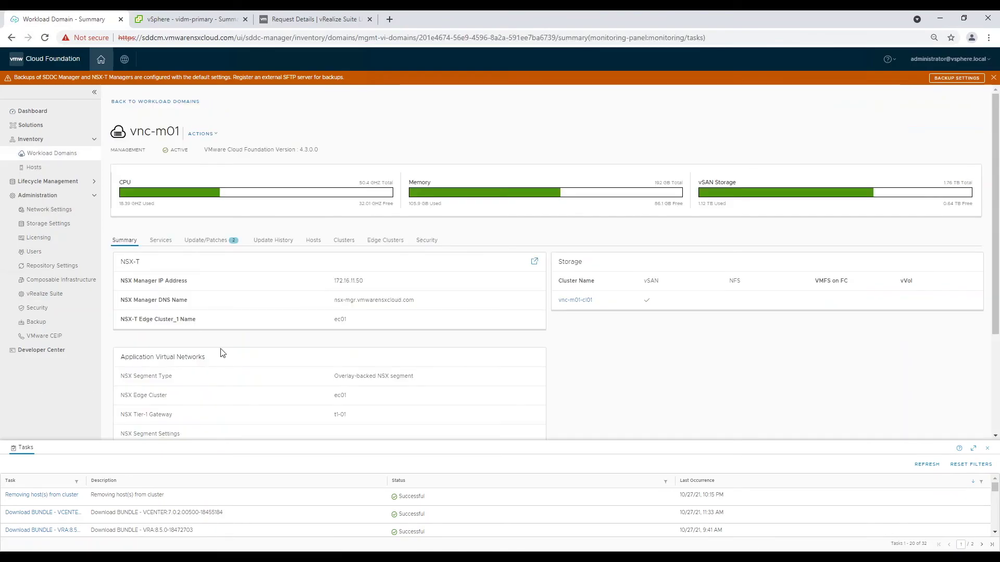
scroll(224, 350, "down", 2)
scroll(227, 353, "up", 3)
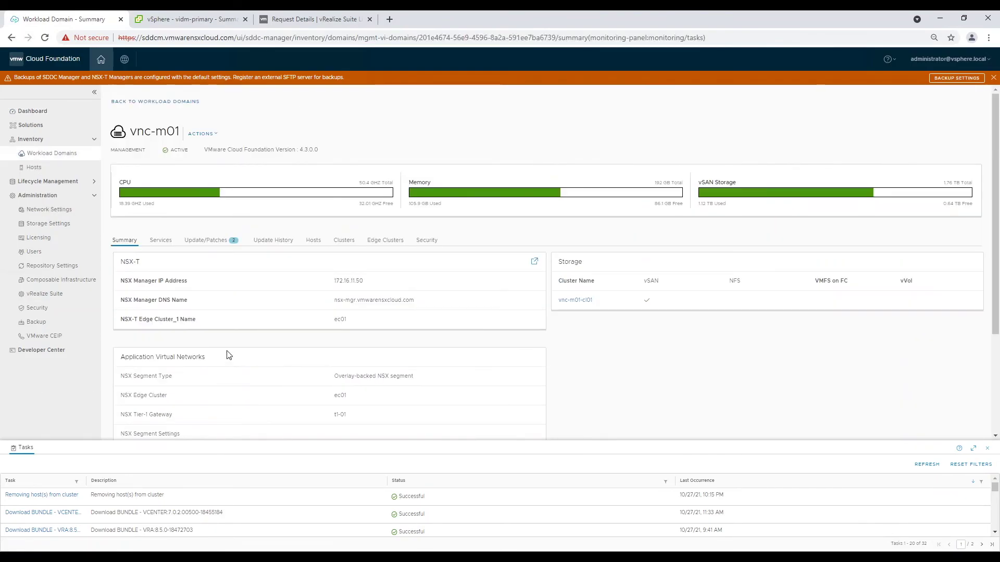
left_click(160, 240)
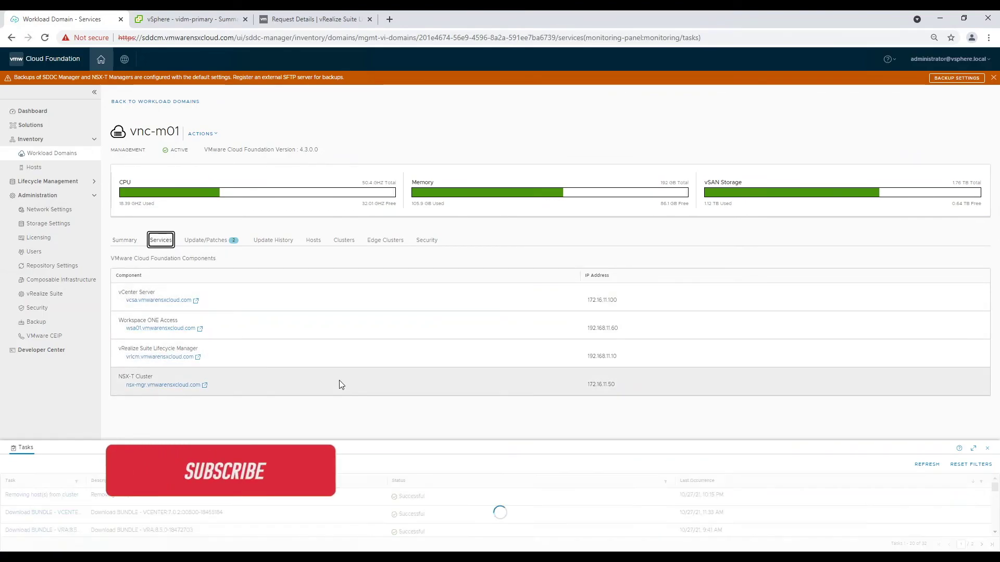
left_click(323, 19)
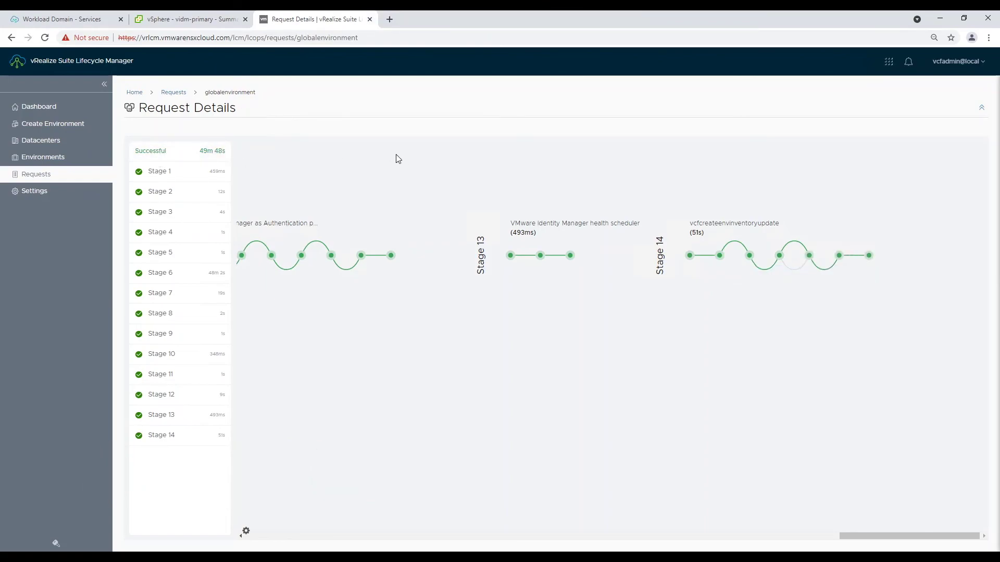
- Open the globalenvironment details and dismiss the inventory sync and manual configuration notices
left_click(50, 159)
left_click(156, 232)
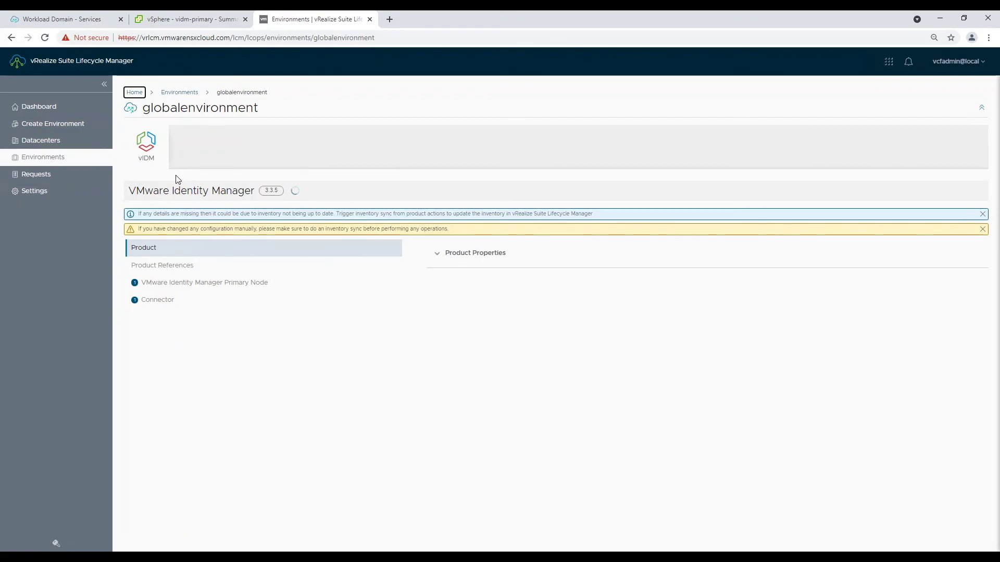
left_click(985, 216)
left_click(984, 216)
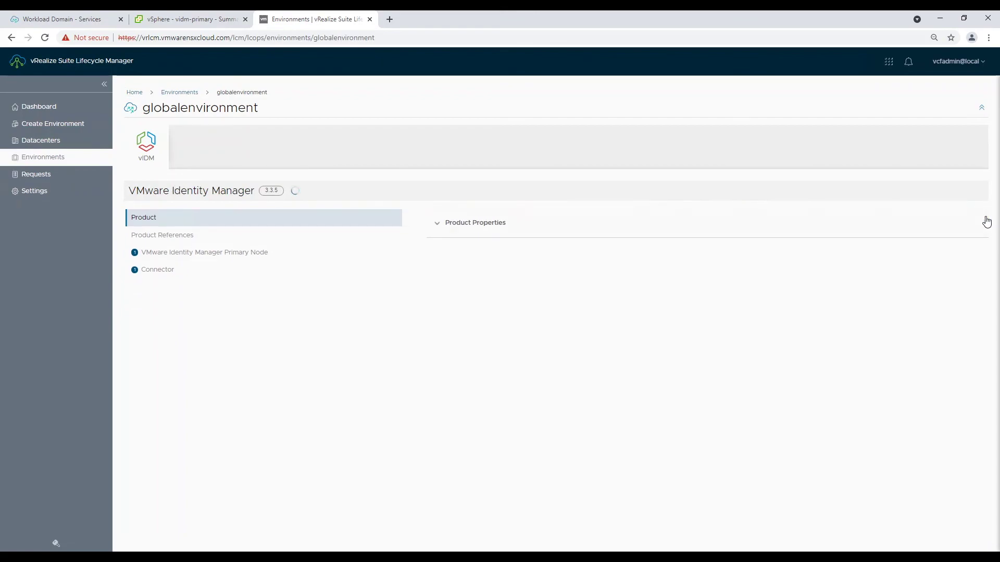
- Inspect the VMware Identity Manager Primary Node vidm-primary details, then return to the dashboard
left_click(219, 255)
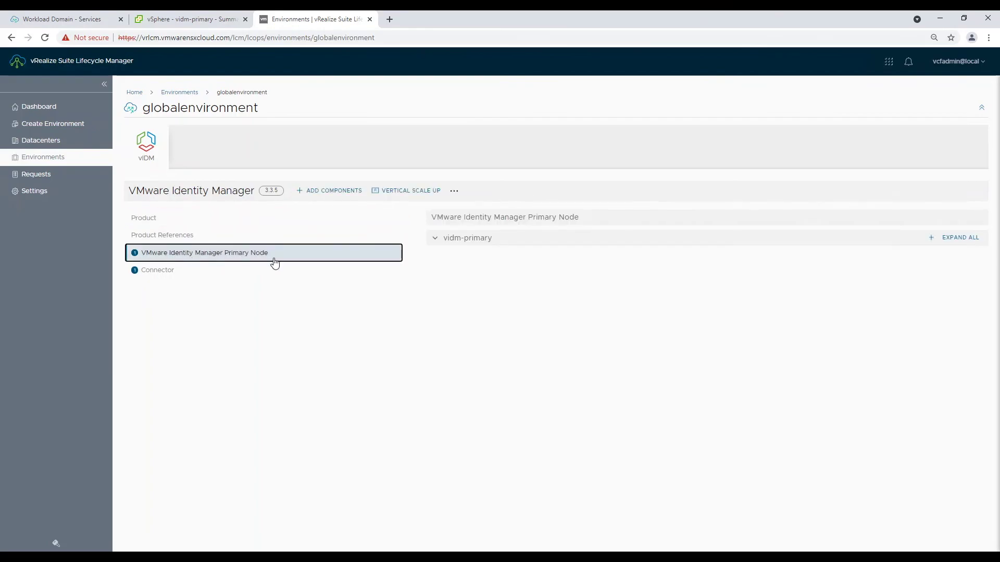
left_click(466, 240)
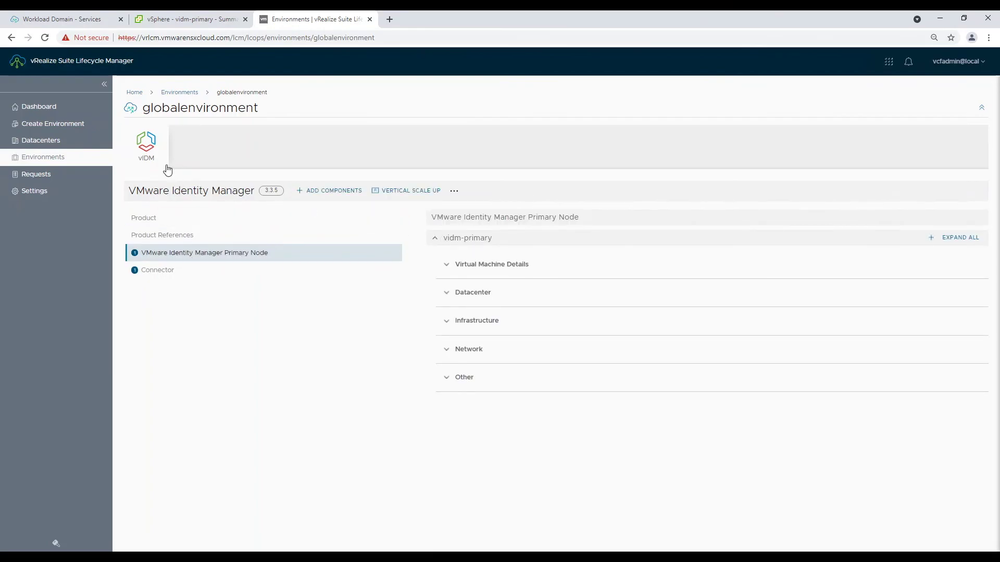
left_click(137, 94)
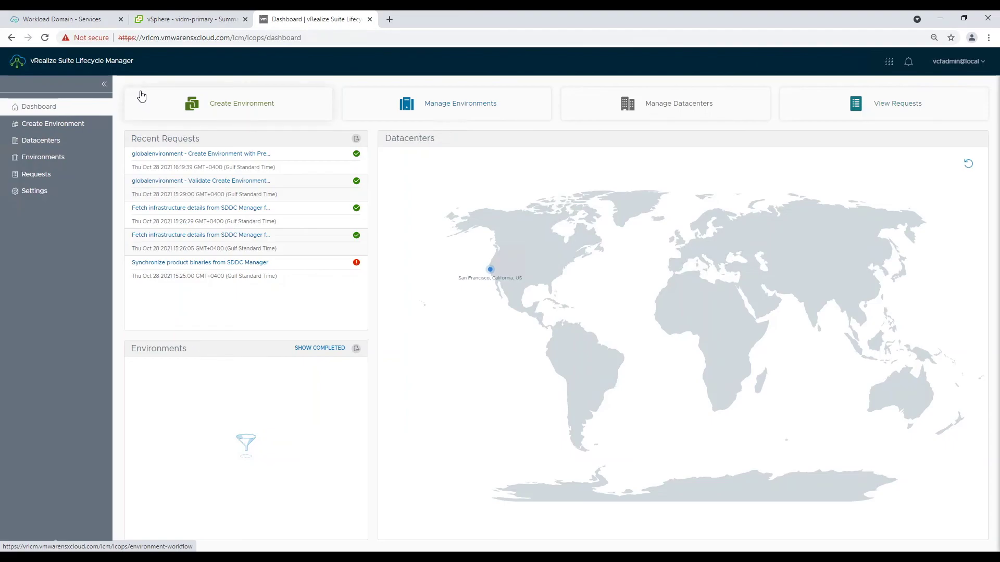